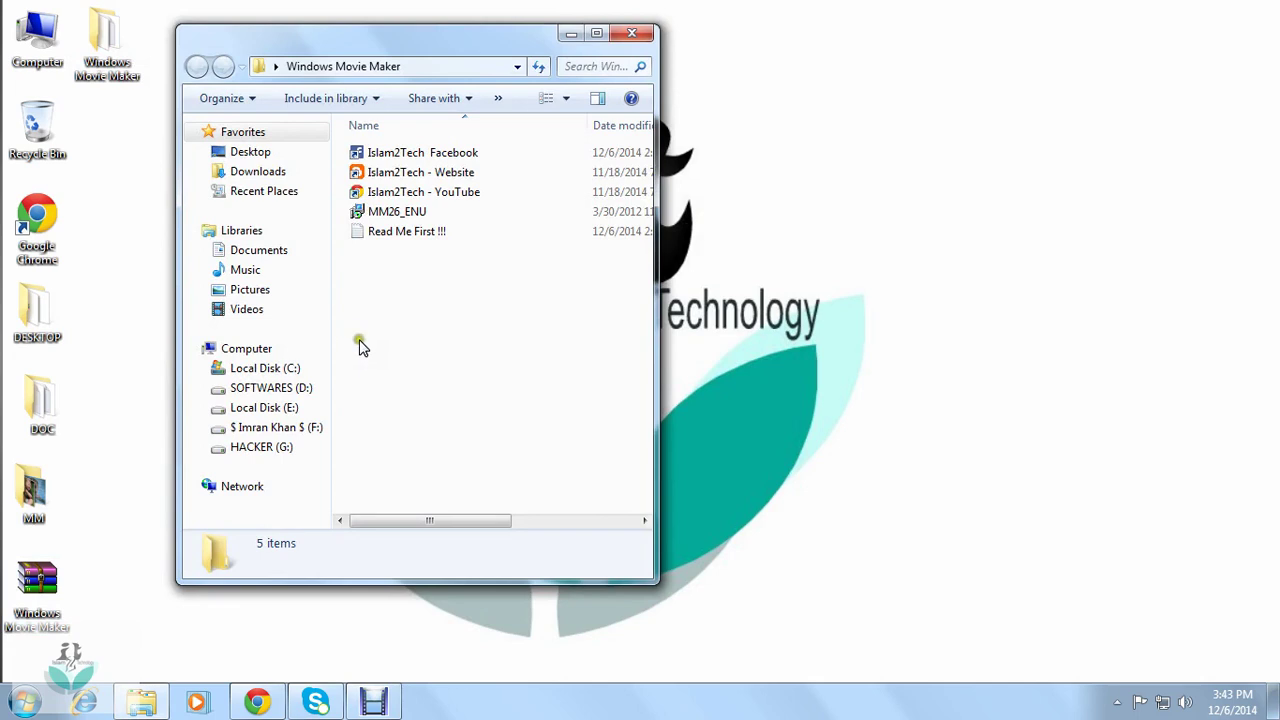
Start the installation of the MM26_ENU package from the Windows Movie Maker folder.
left_click(456, 389)
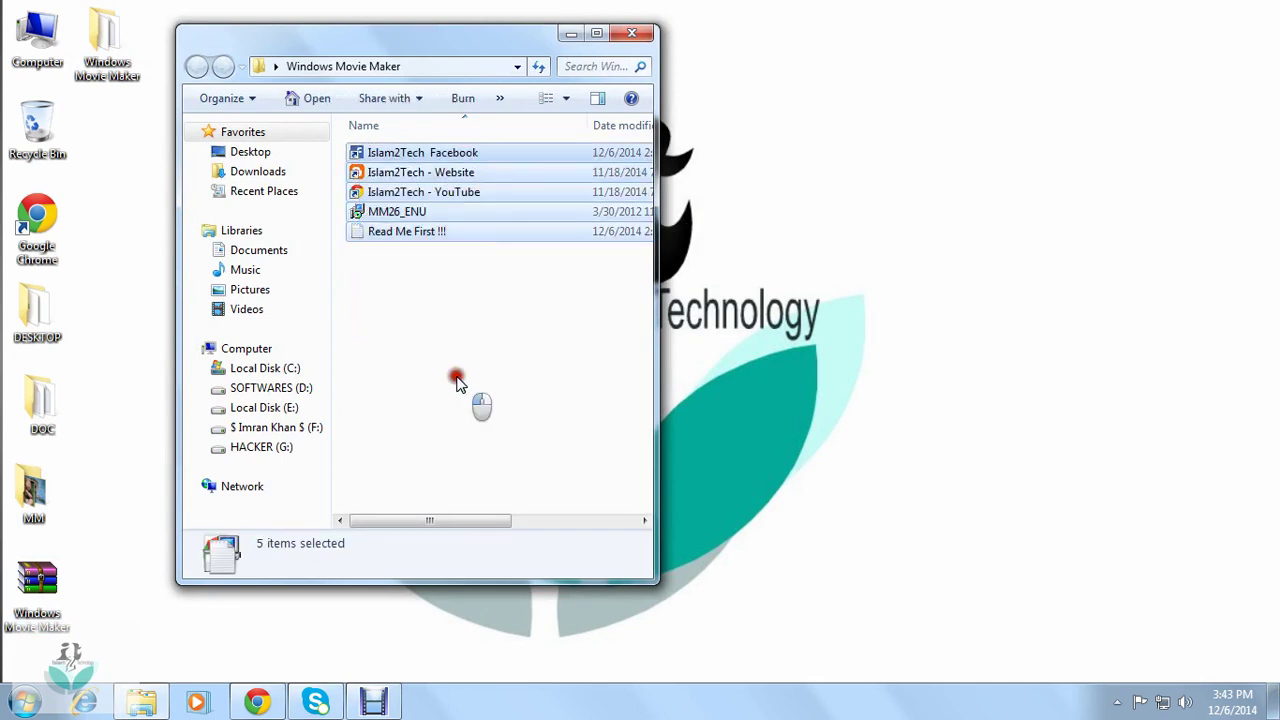
left_click(384, 219)
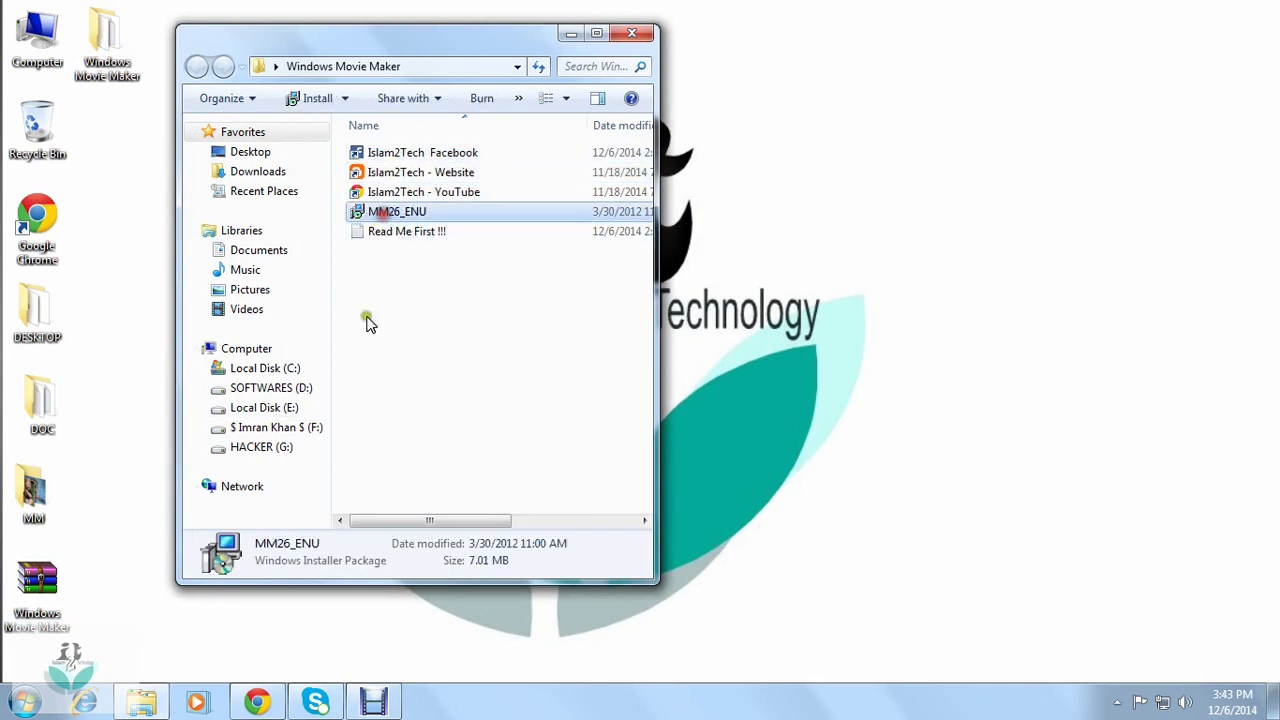
right_click(460, 212)
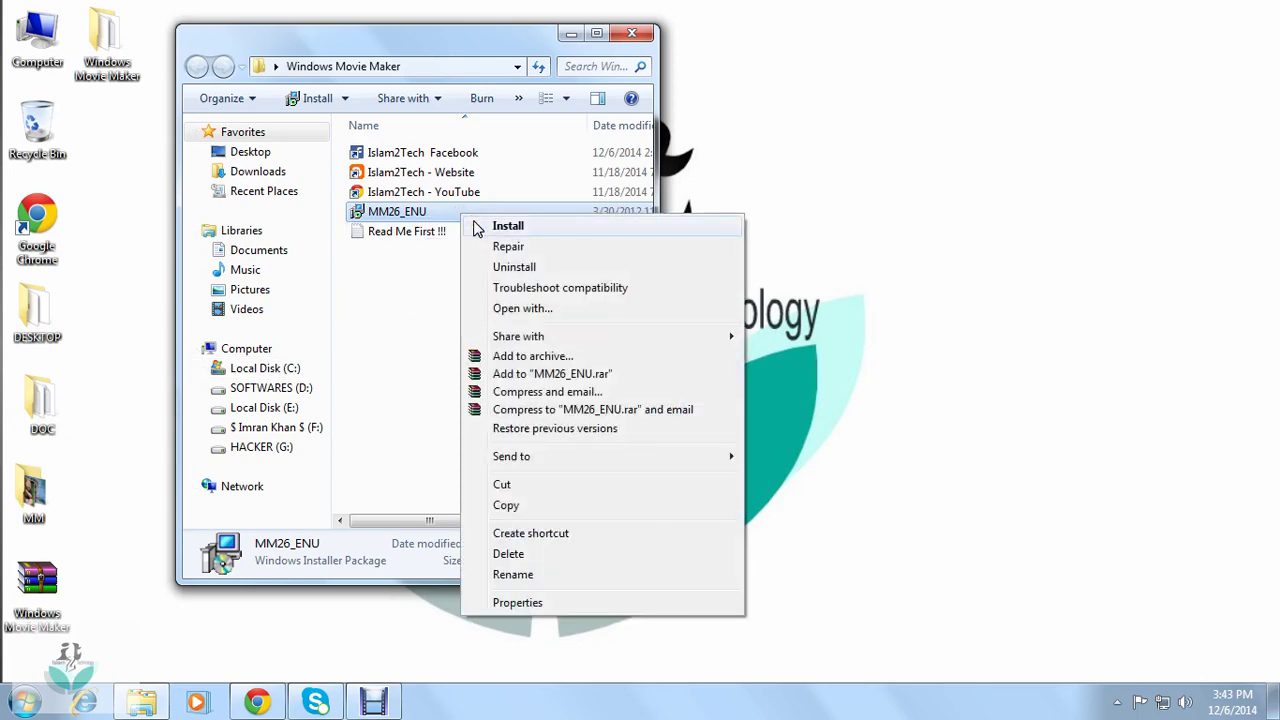
left_click(507, 226)
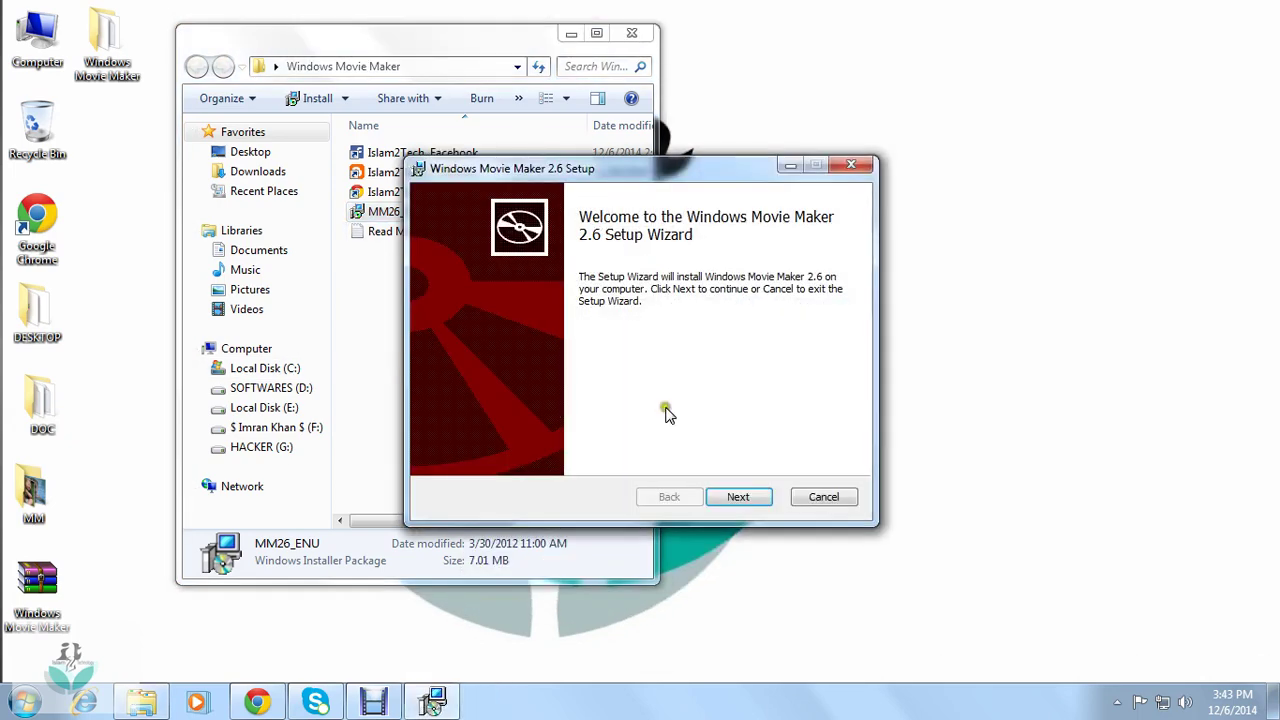
Accept the license agreement terms and begin installing Windows Movie Maker 2.6.
left_click(738, 497)
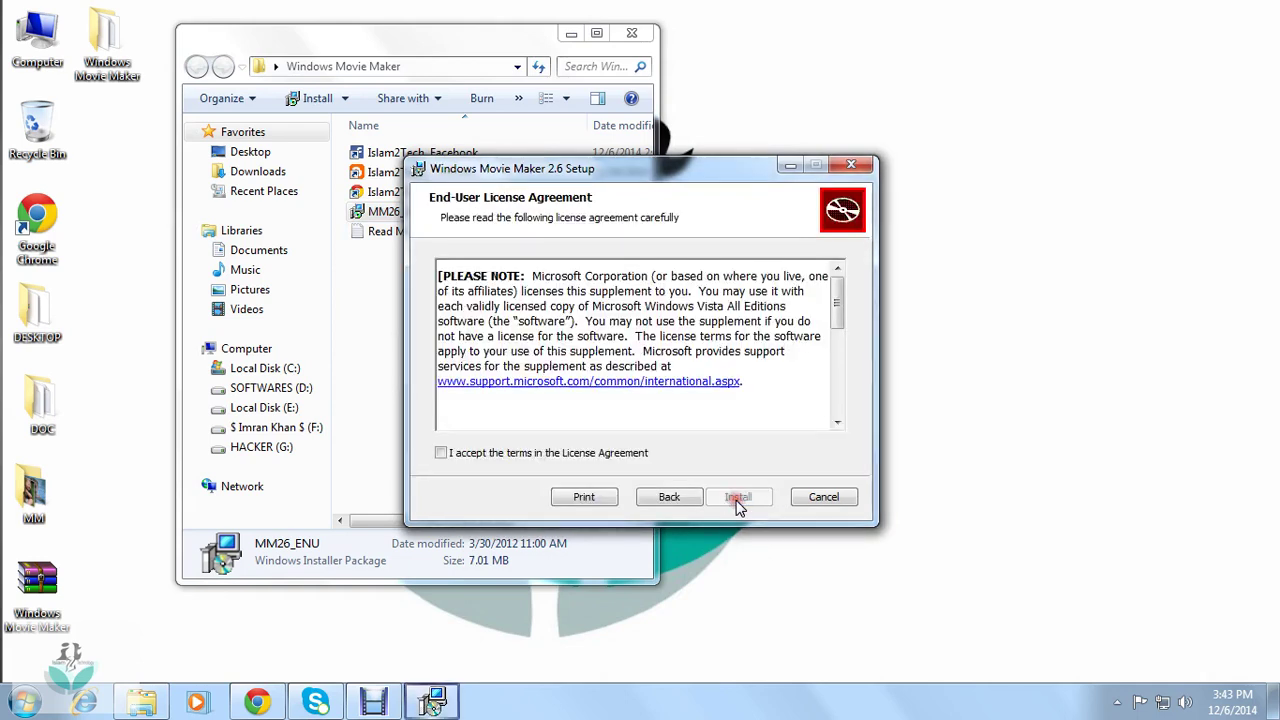
left_click(447, 455)
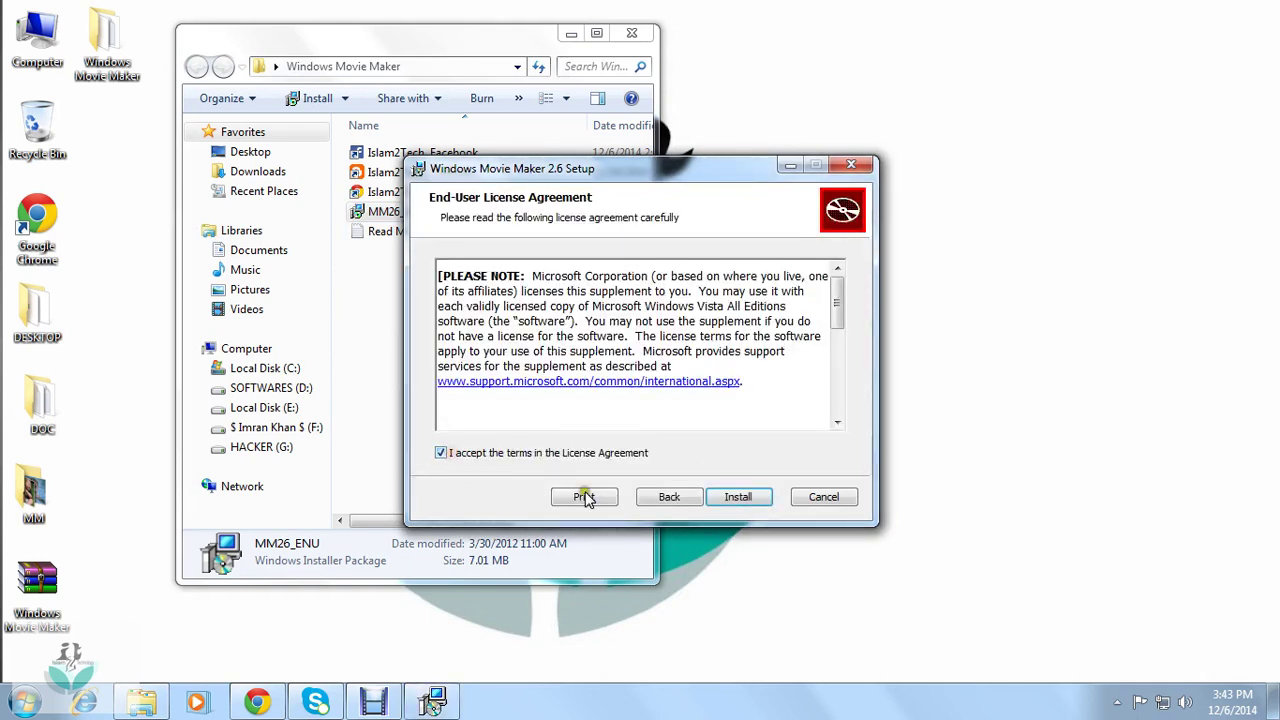
left_click(465, 452)
left_click(740, 500)
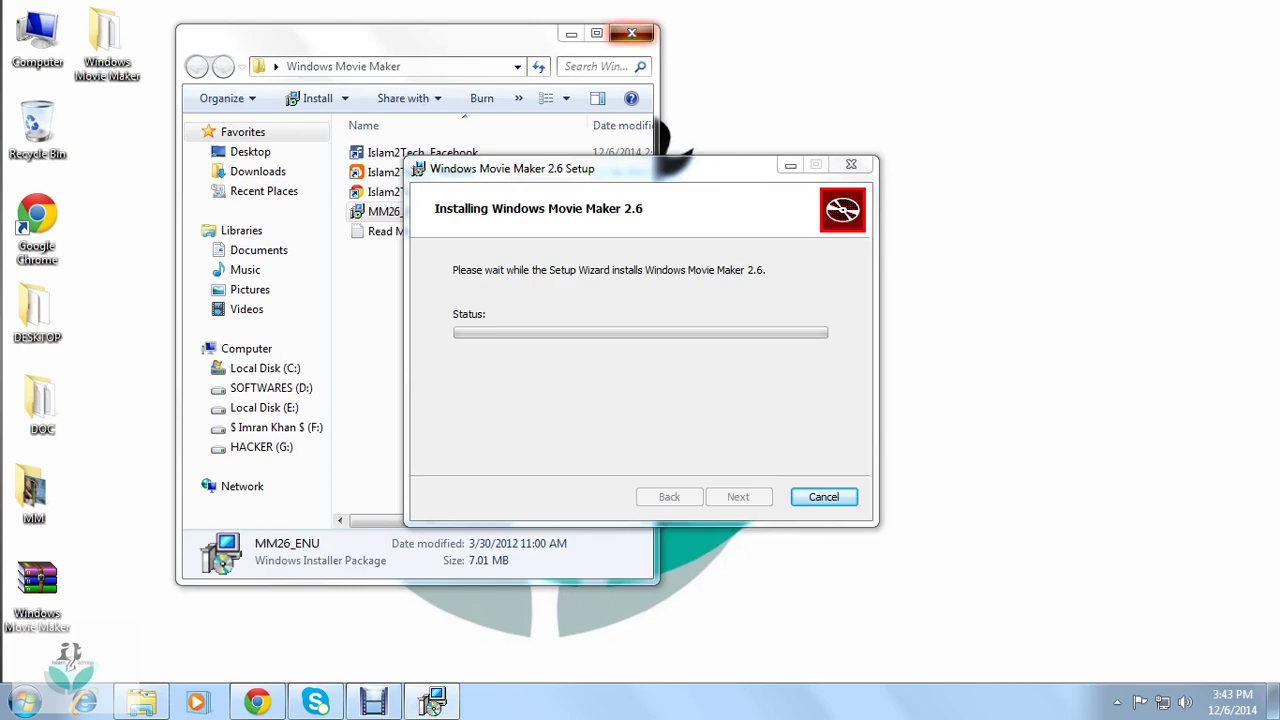
Close the installer's folder window and finish the Windows Movie Maker 2.6 setup wizard.
left_click(620, 57)
left_click(620, 55)
right_click(426, 4)
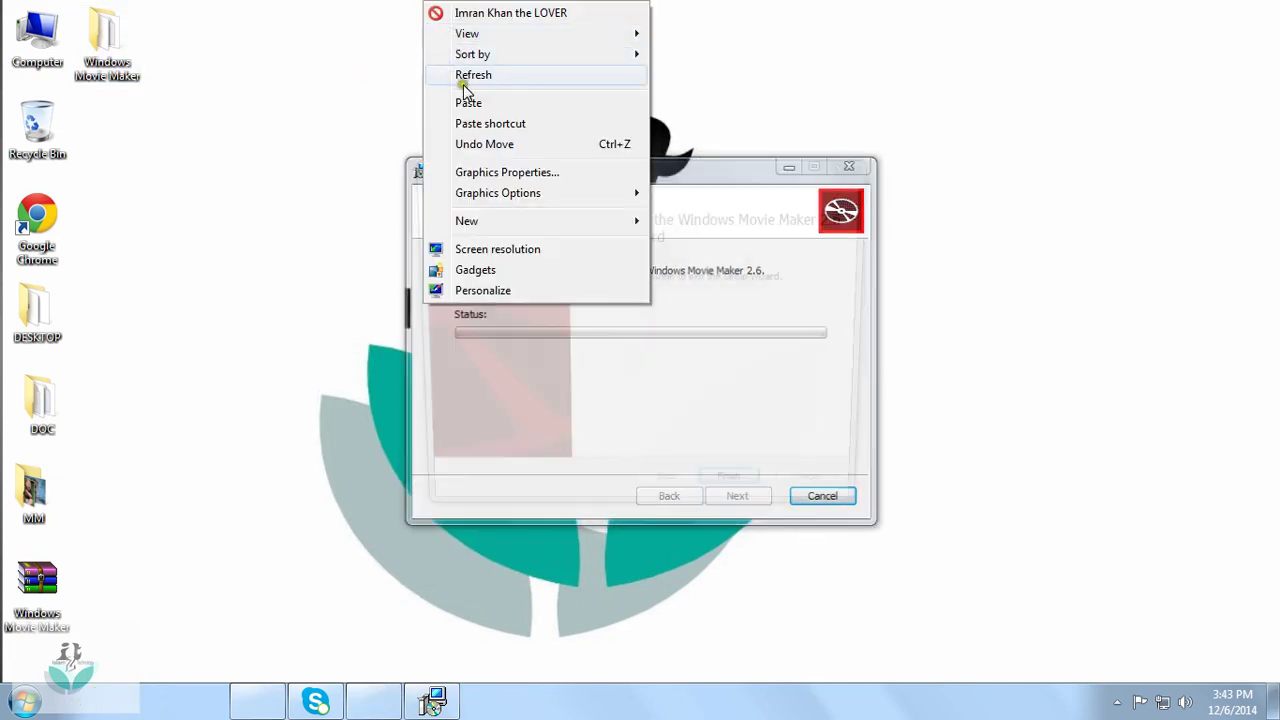
left_click(470, 76)
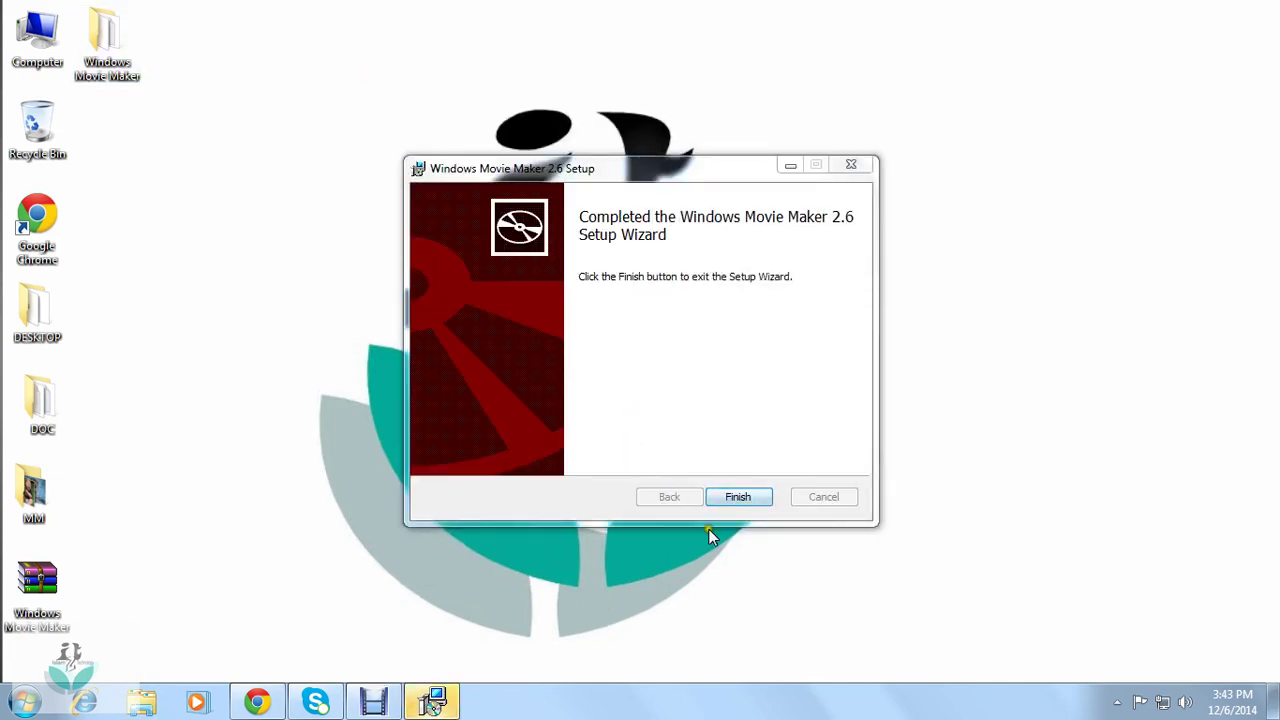
left_click(739, 497)
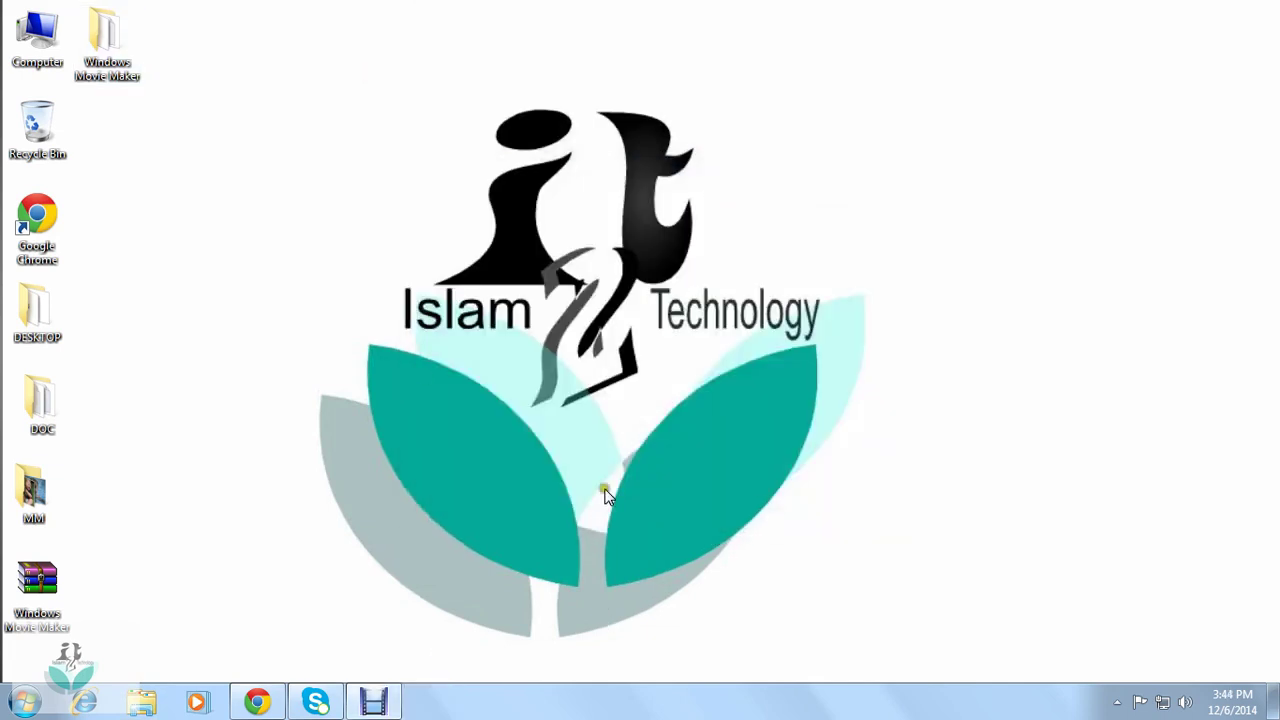
left_click(374, 701)
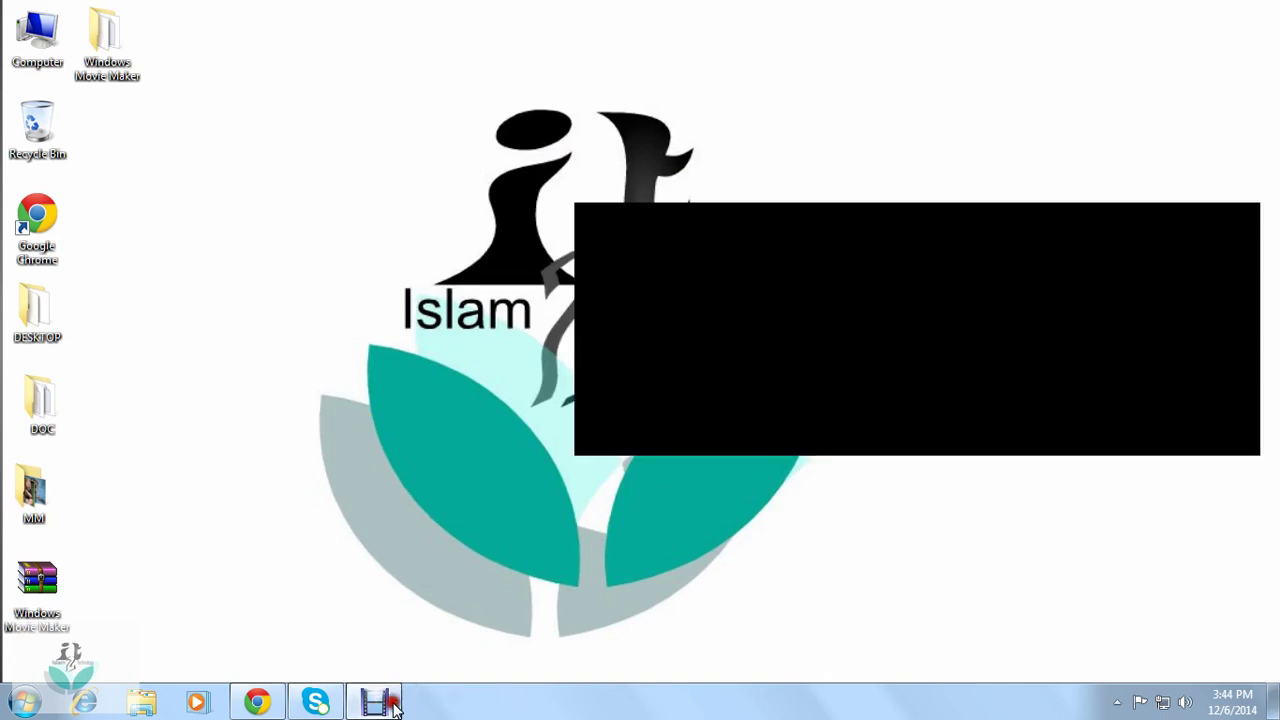
left_click(1182, 116)
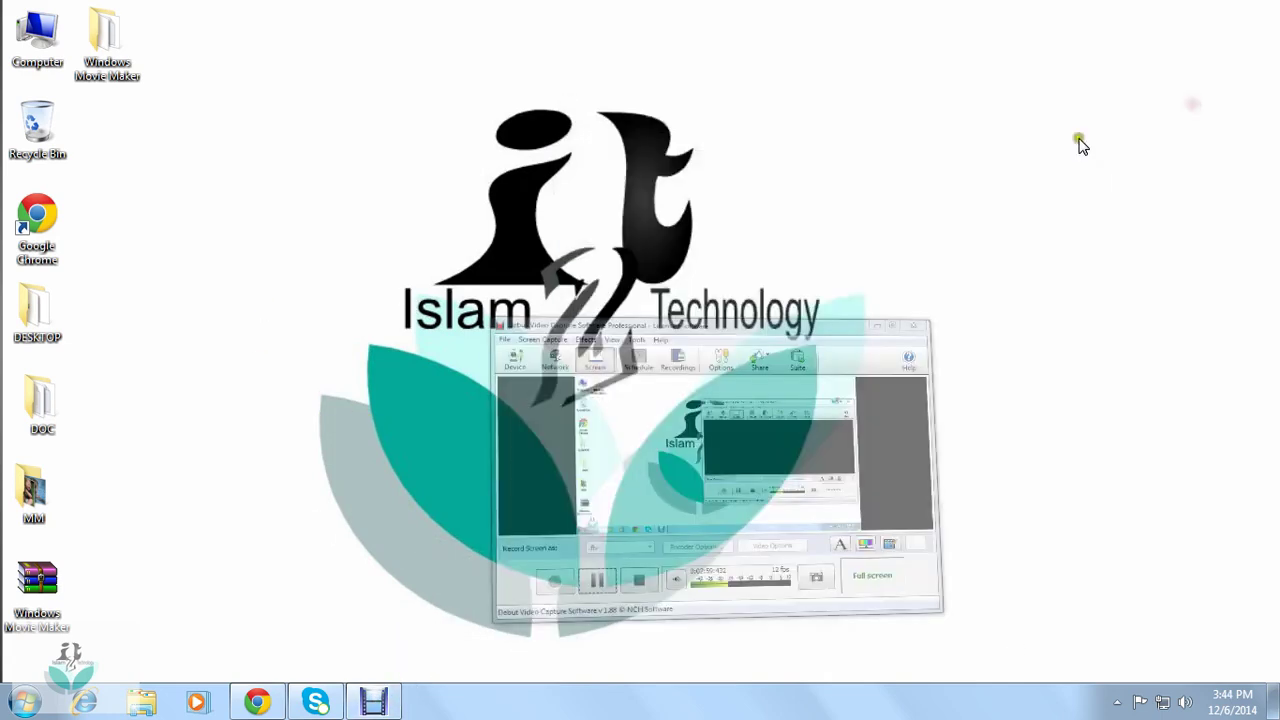
right_click(229, 277)
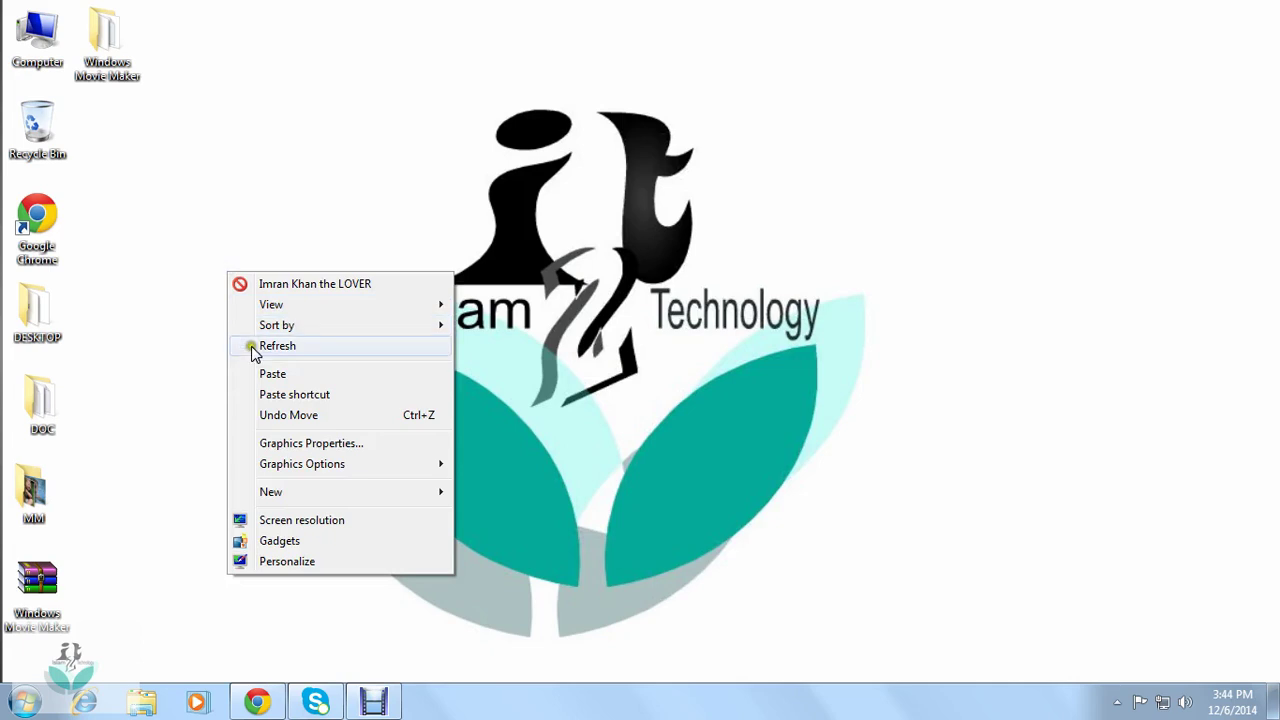
left_click(250, 344)
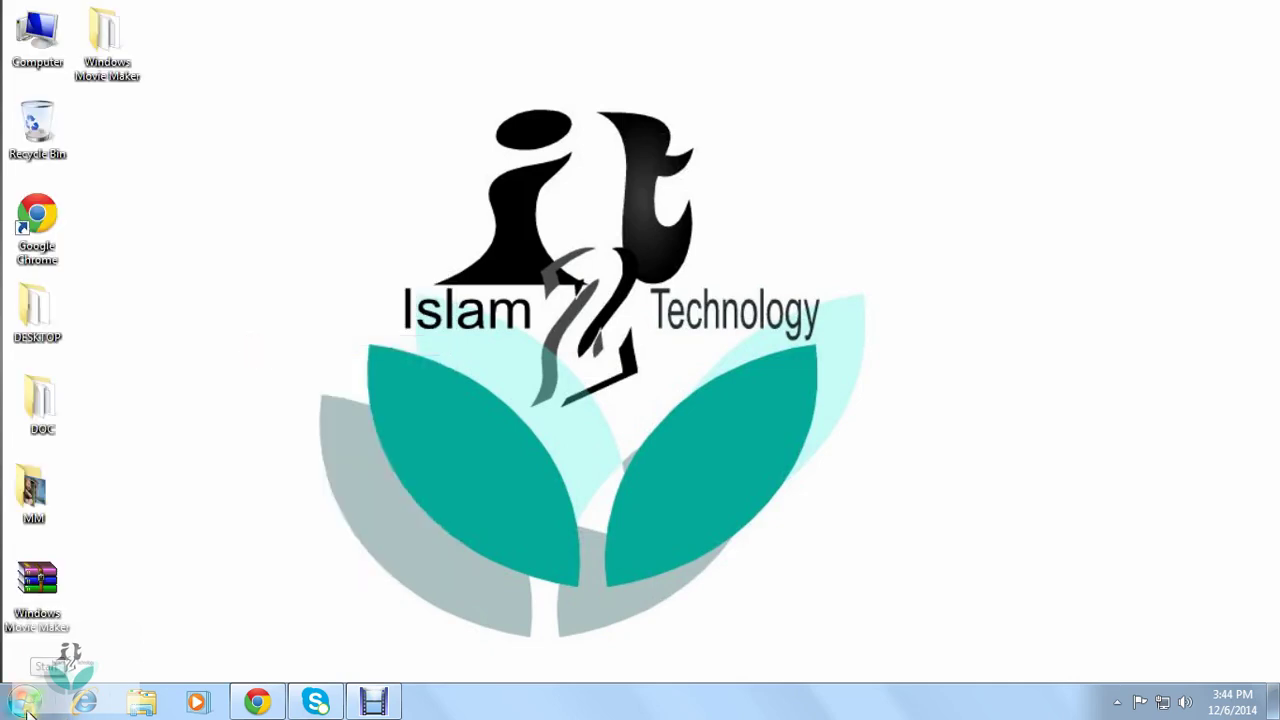
left_click(27, 708)
left_click(654, 471)
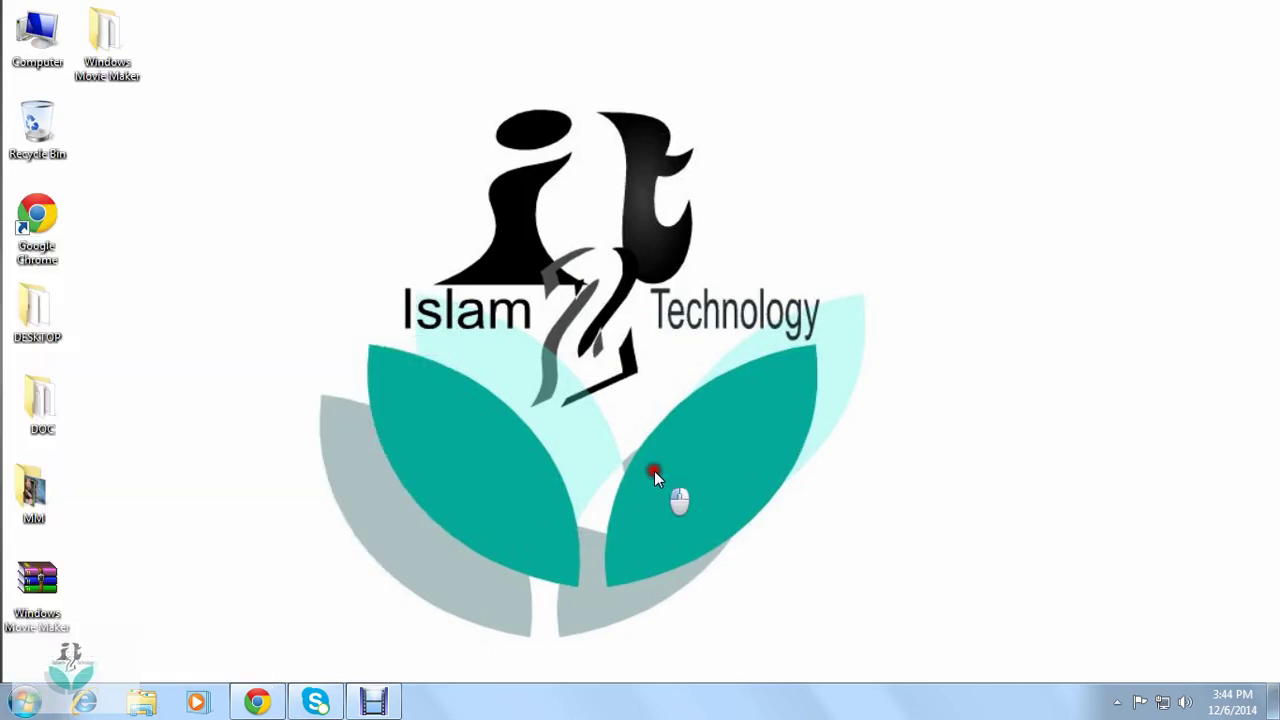
left_click(332, 341)
left_click(333, 331)
Search the computer for "mo" and look through the list of all installed programs for Windows Movie Maker 2.6.
left_click(29, 709)
type("mo")
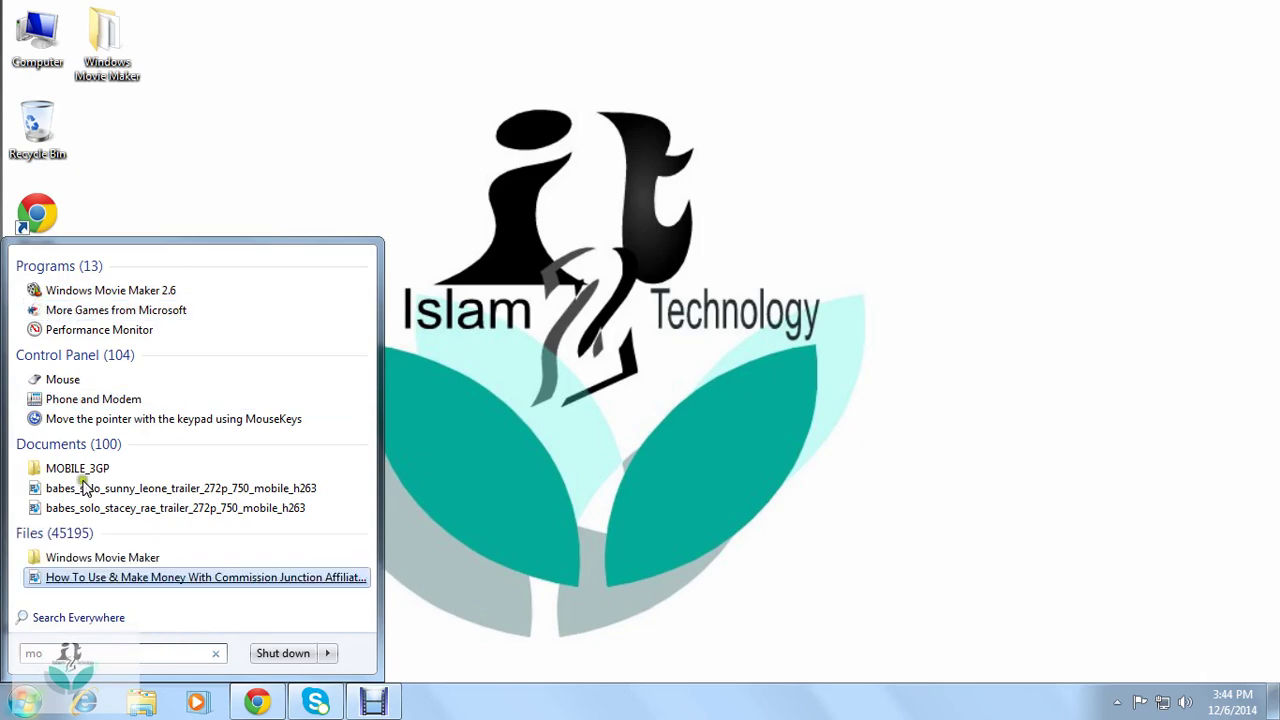
key("BackSpace")
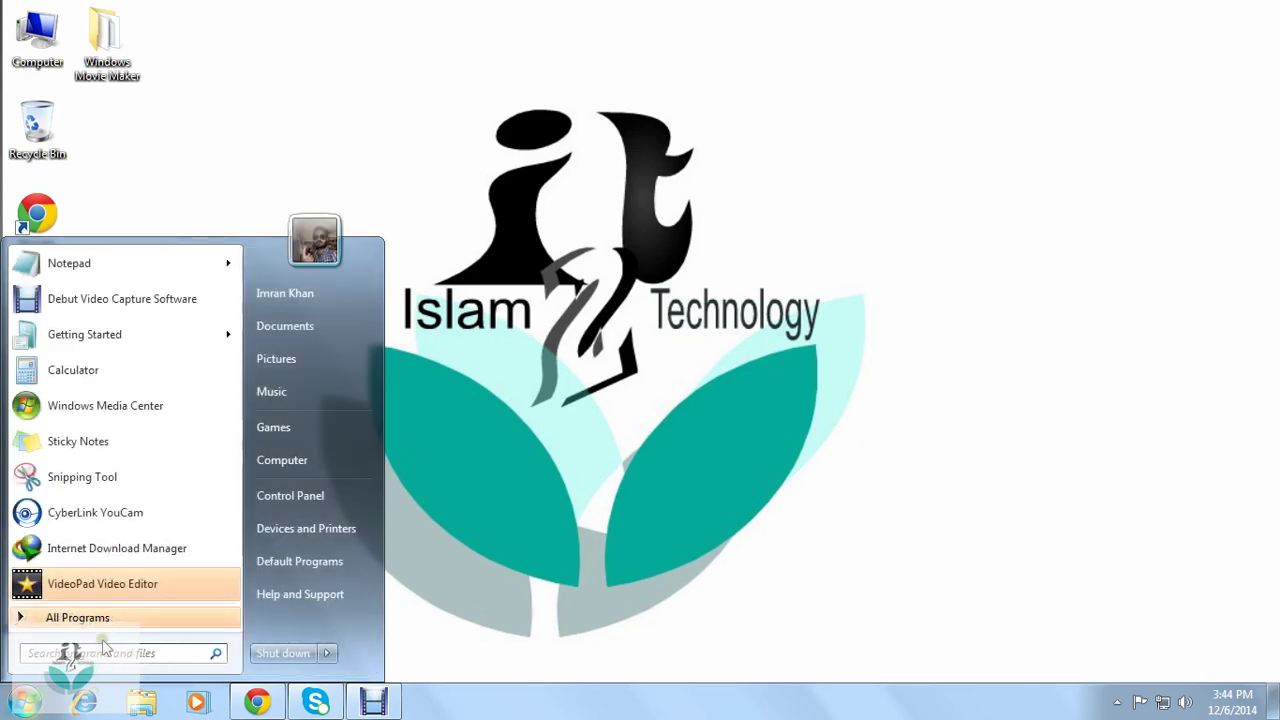
left_click(103, 611)
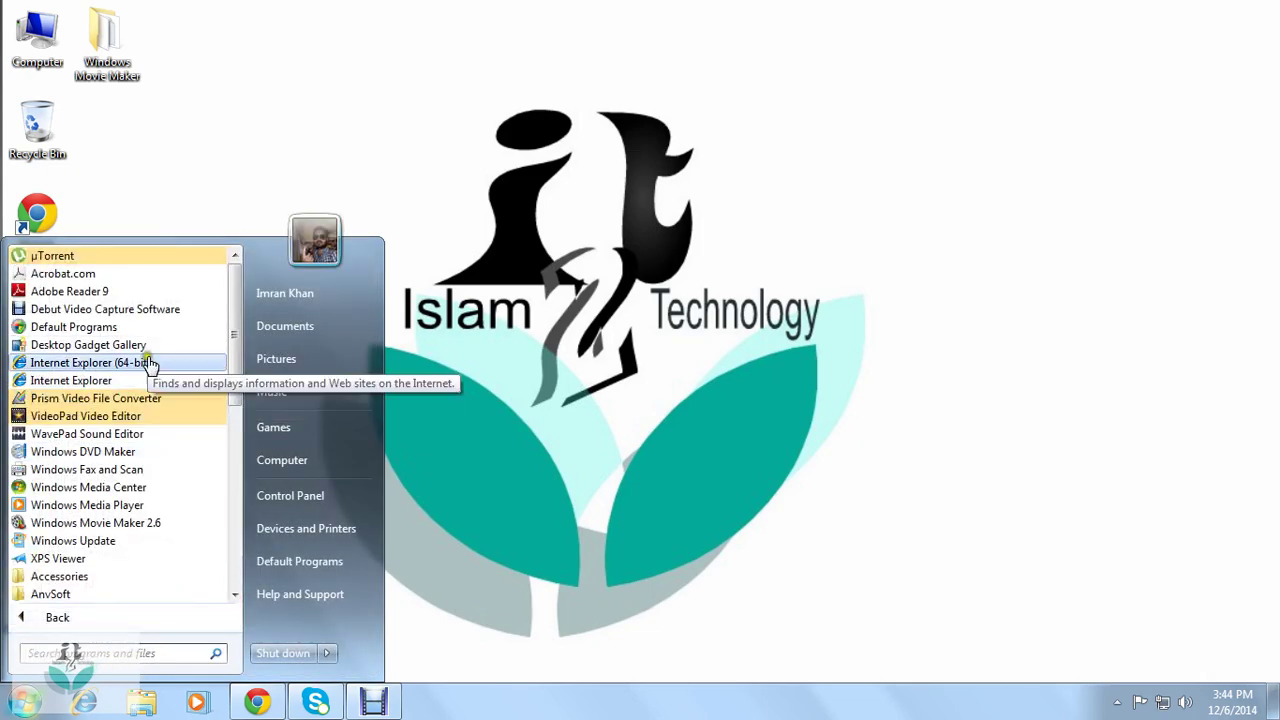
scroll(146, 362, "down", 1)
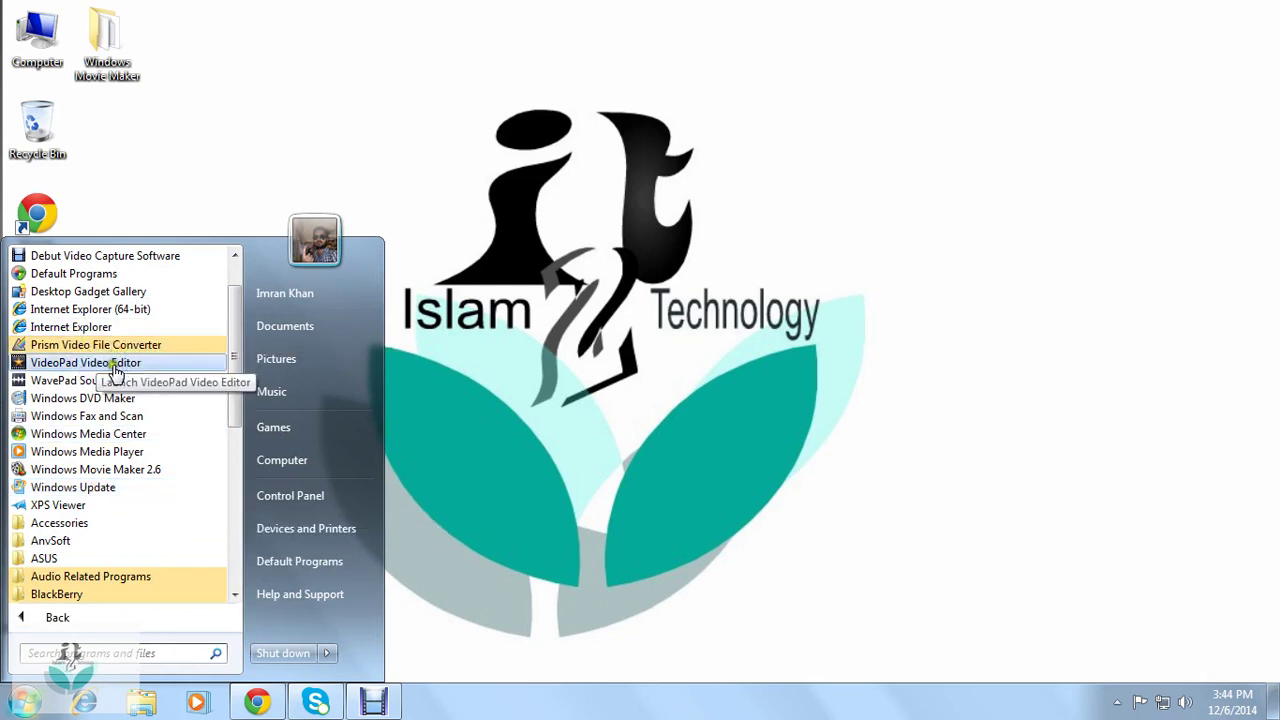
scroll(114, 377, "down", 5)
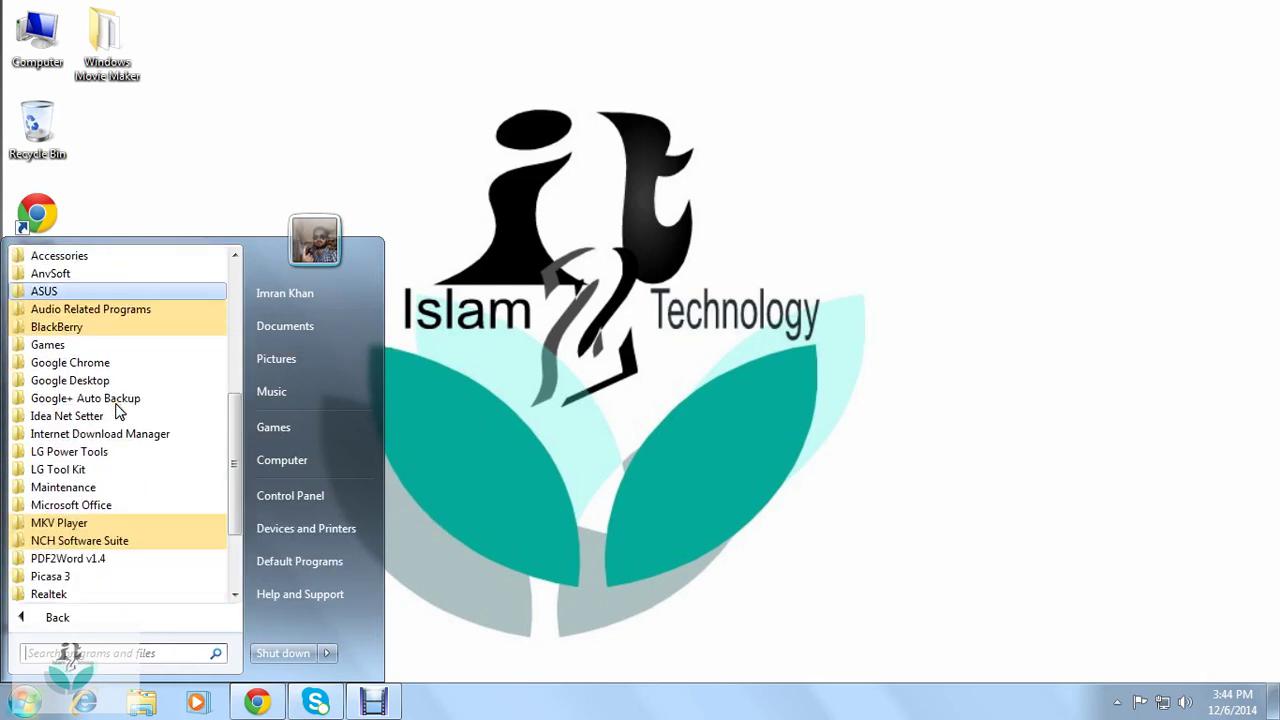
left_click(107, 470)
scroll(97, 468, "down", 2)
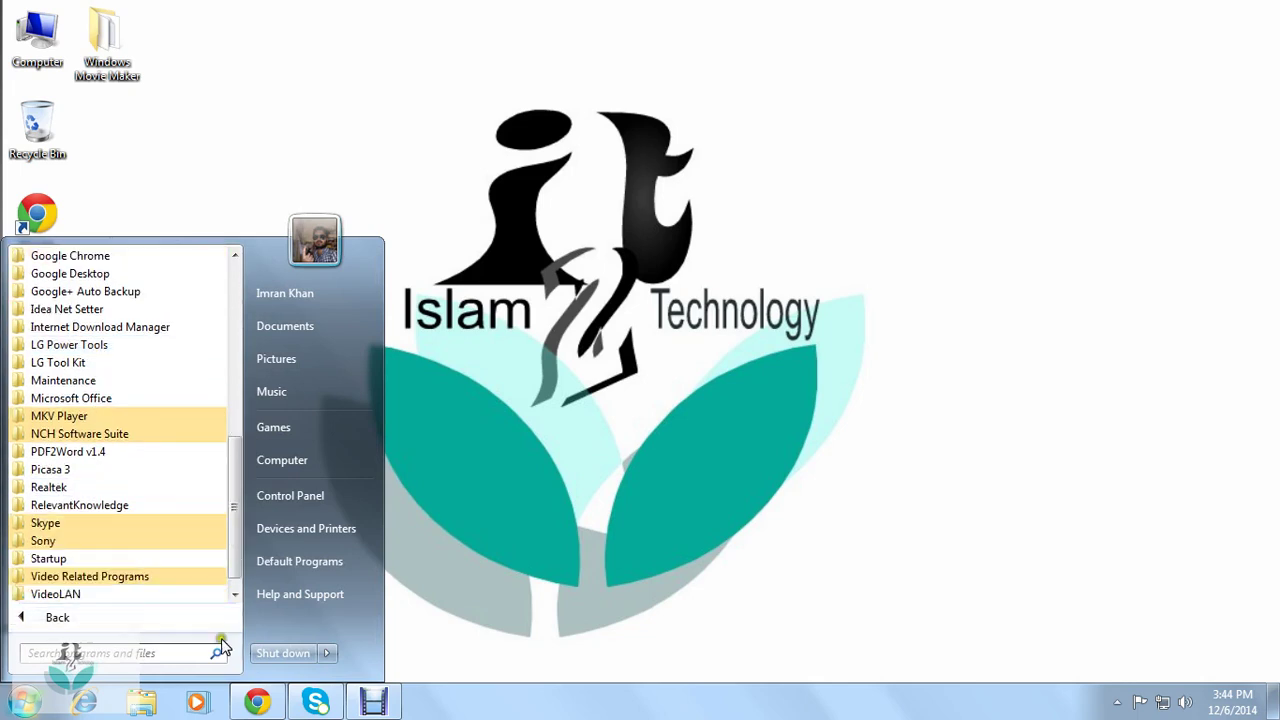
Search the installed programs for "mov" and launch Windows Movie Maker 2.6.
type("mov")
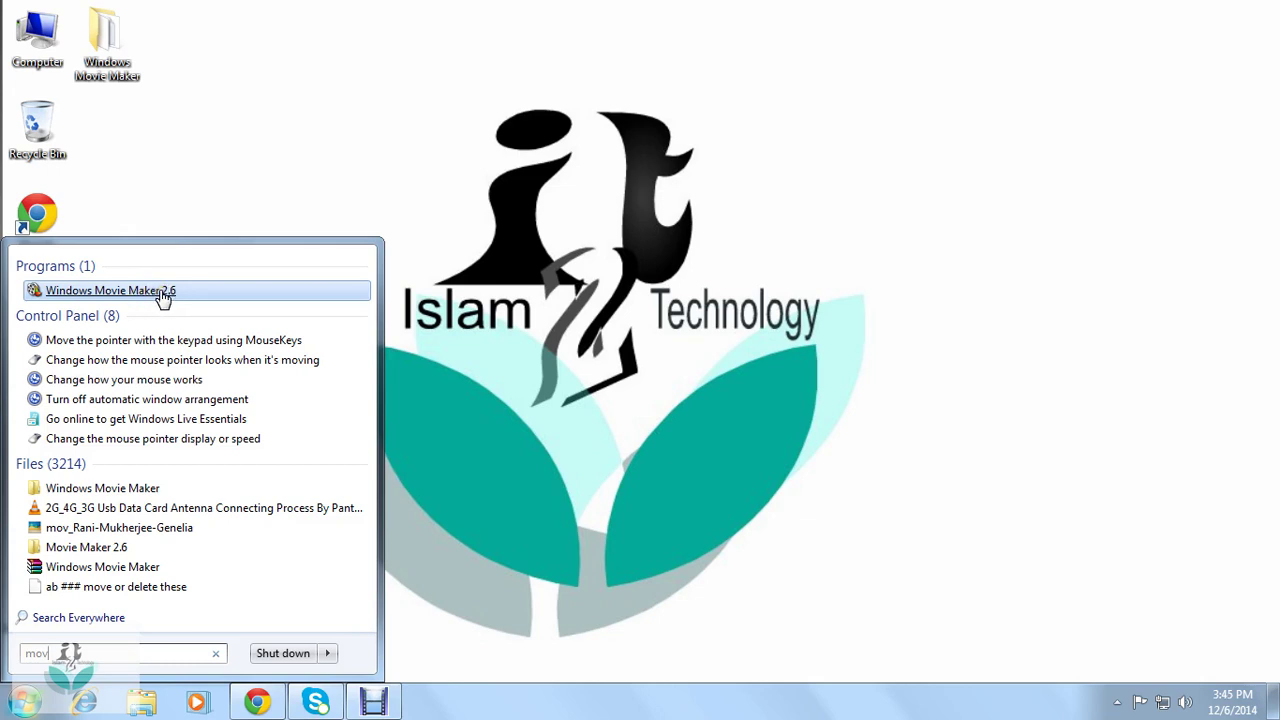
right_click(163, 297)
left_click(185, 300)
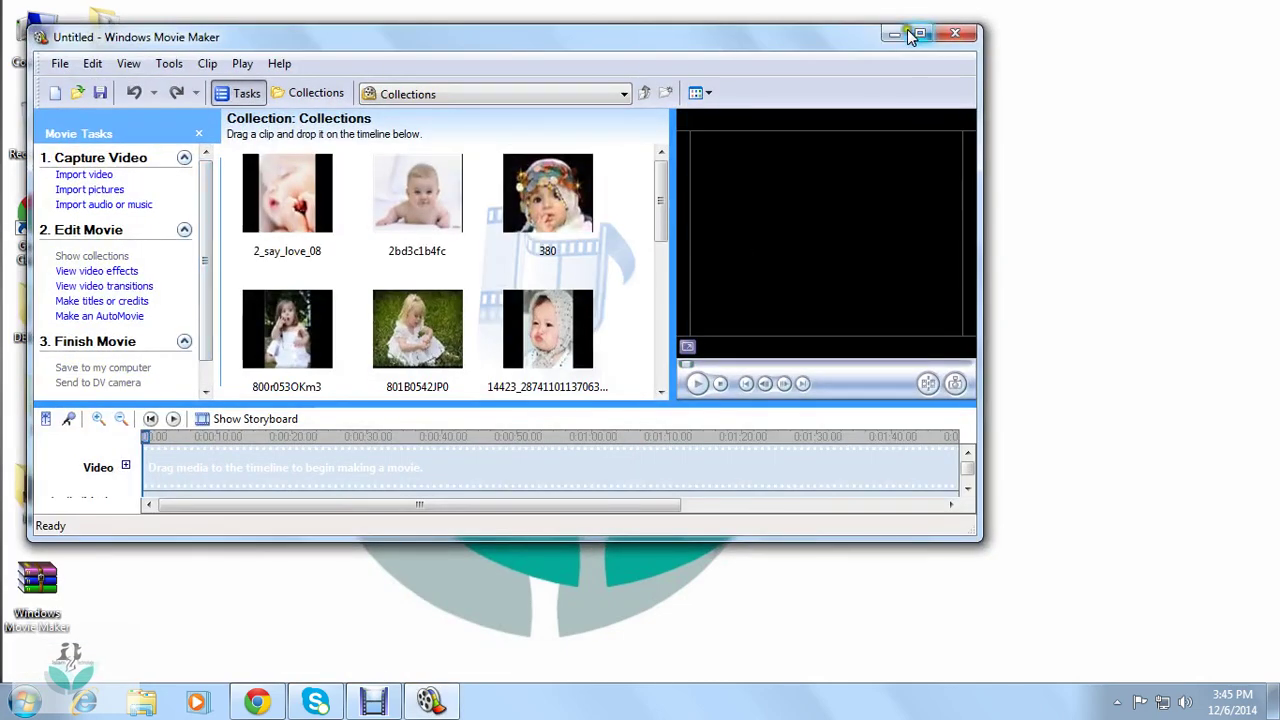
Maximize the Windows Movie Maker window and delete all existing clips from the Collections folder.
left_click(913, 36)
key("ctrl+a")
key("Delete")
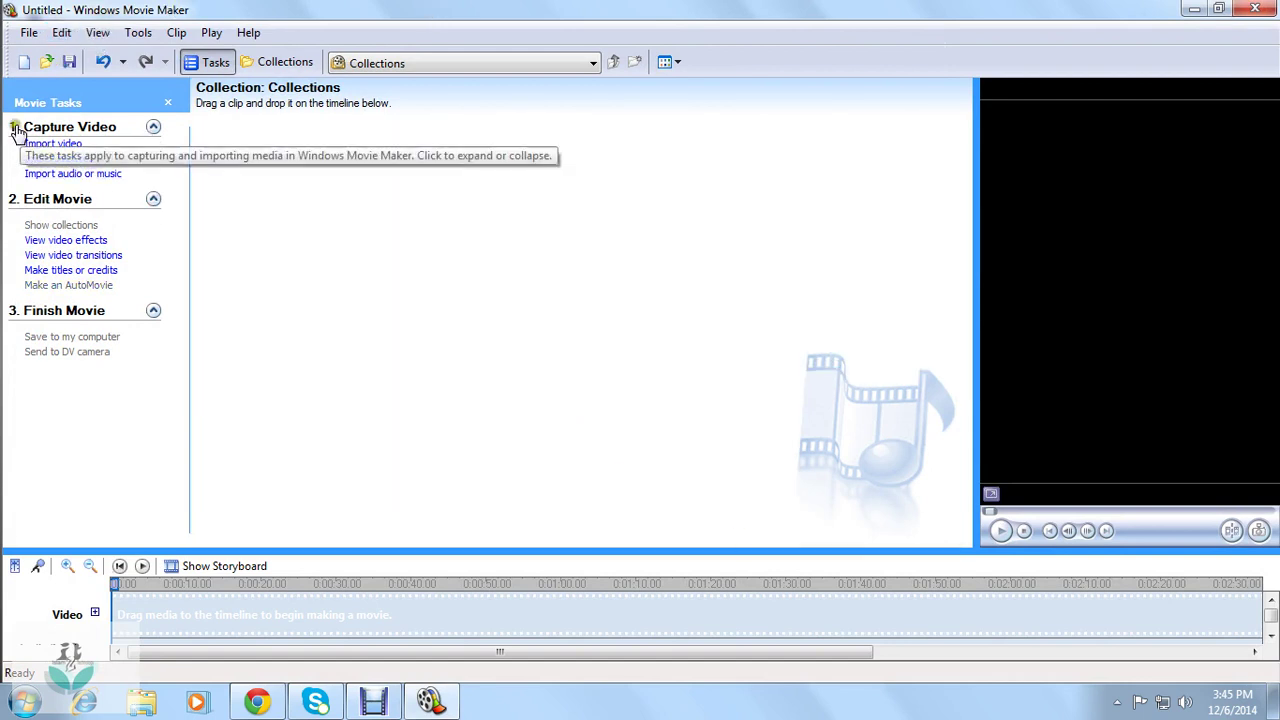
left_click(21, 336)
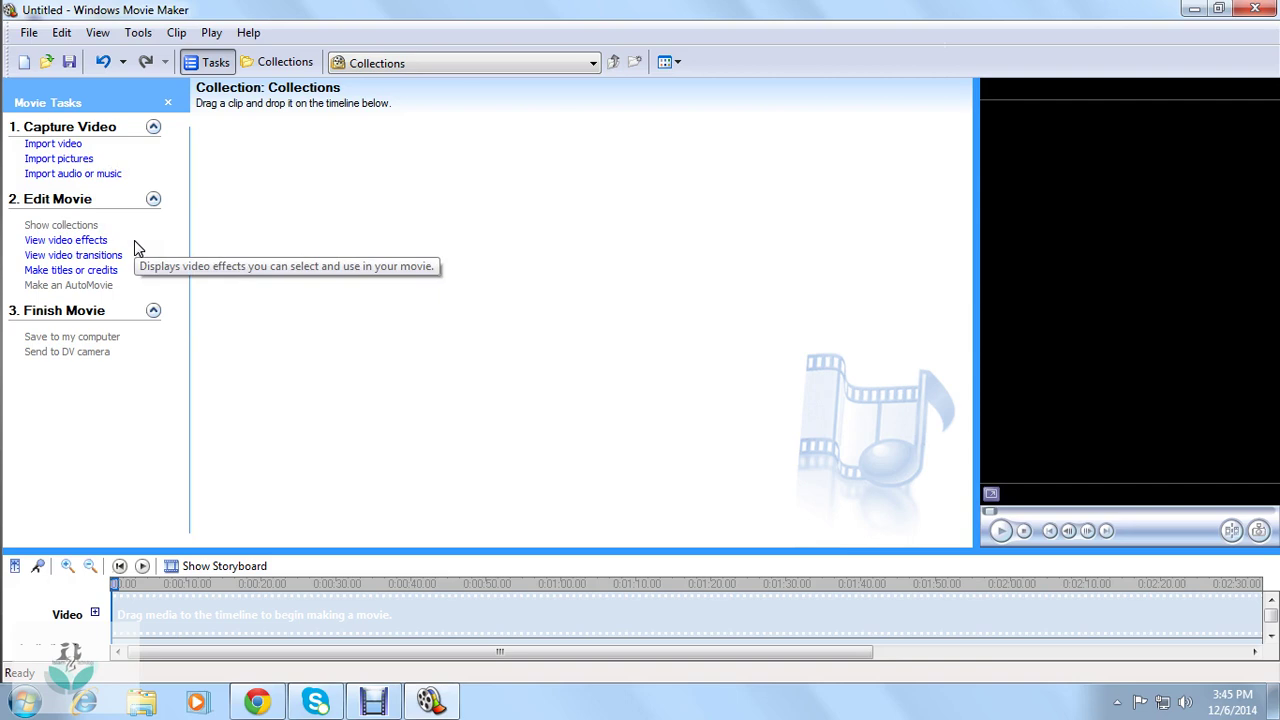
left_click(92, 175)
left_click(119, 193)
left_click(84, 165)
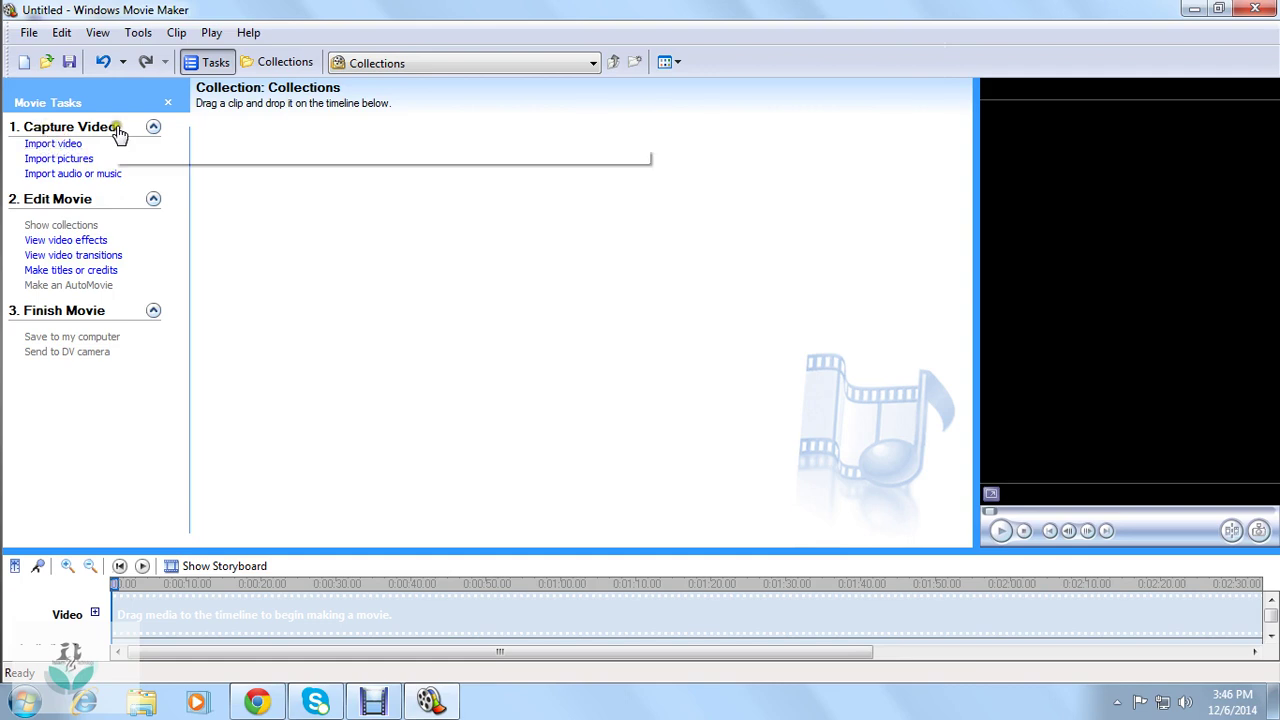
left_click(65, 150)
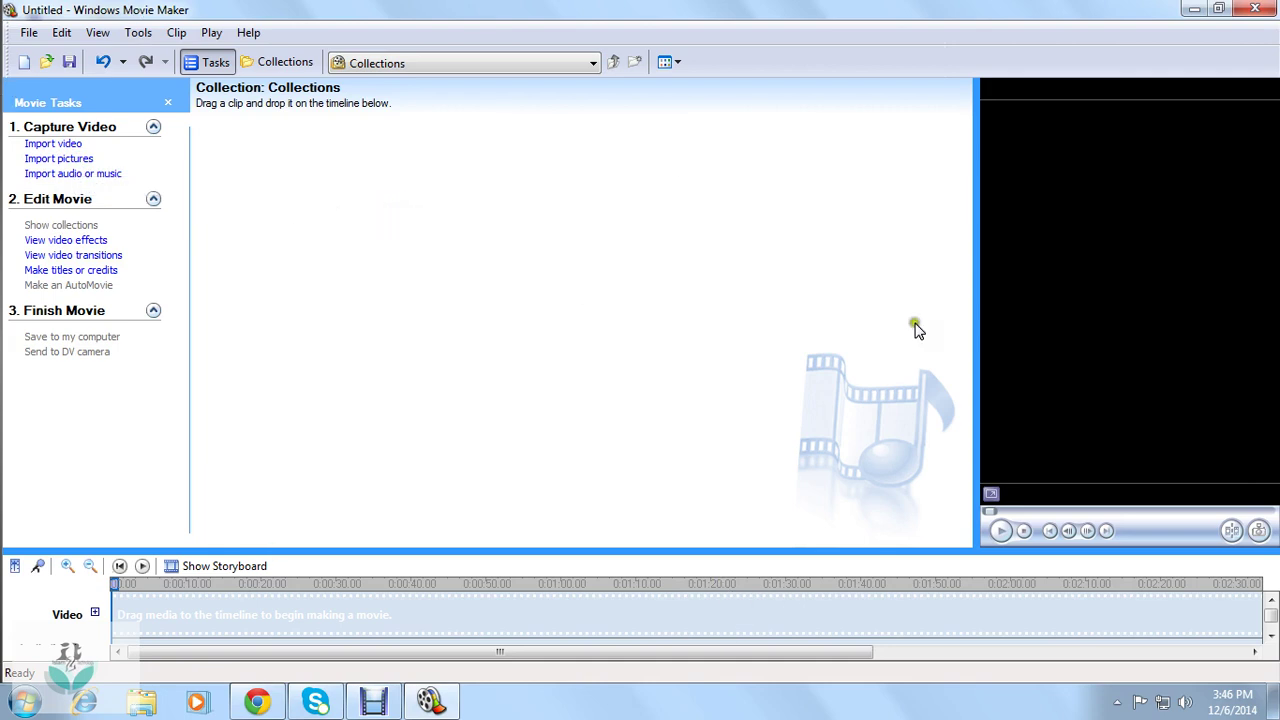
left_click(283, 168)
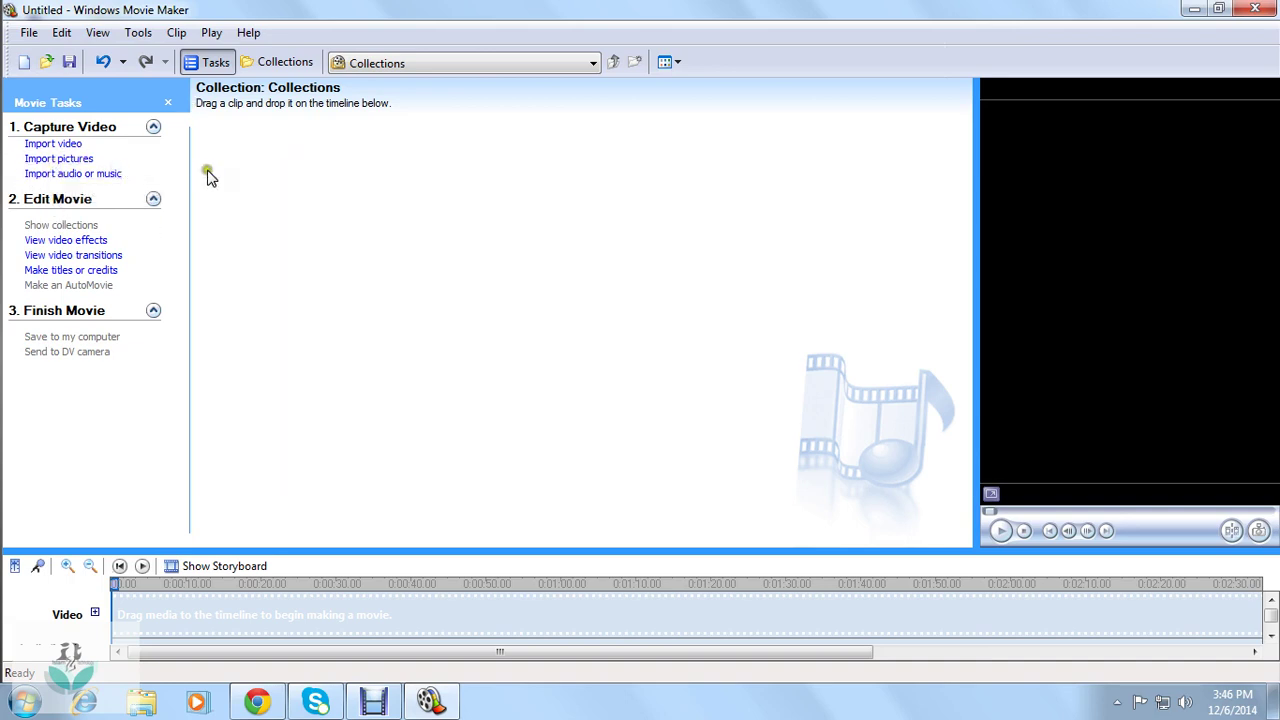
left_click(66, 162)
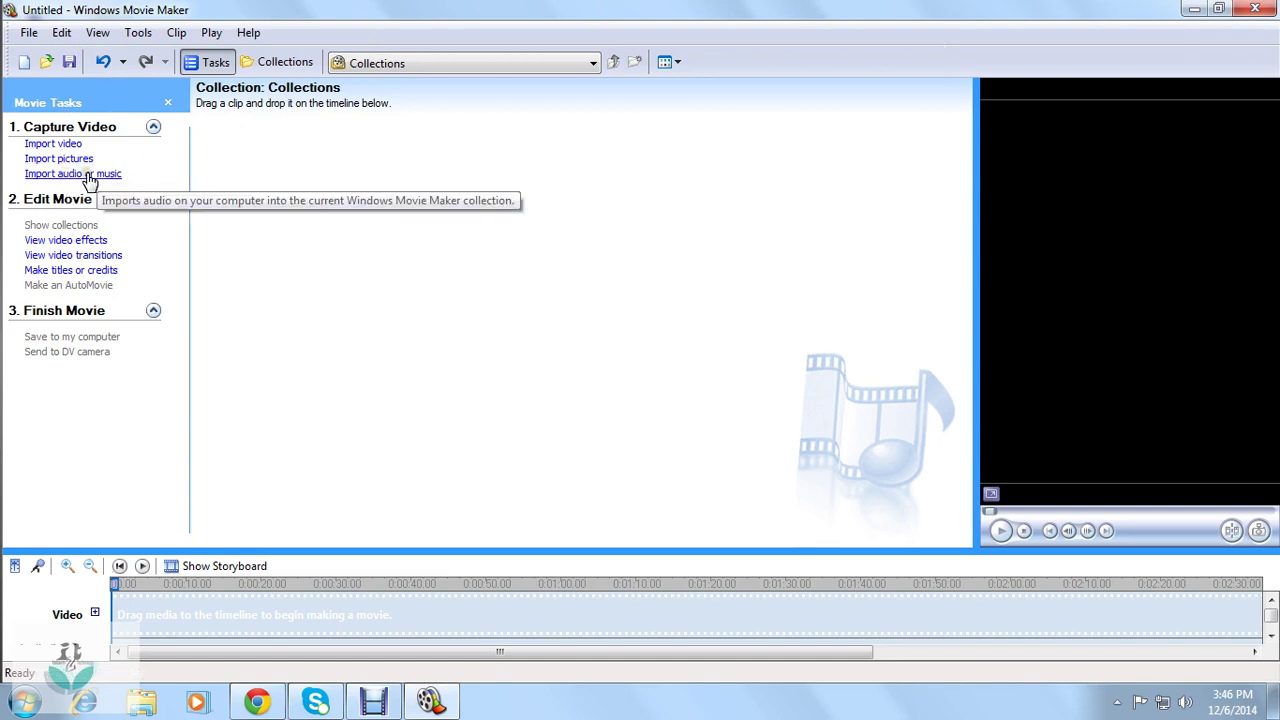
left_click(60, 175)
left_click(97, 176)
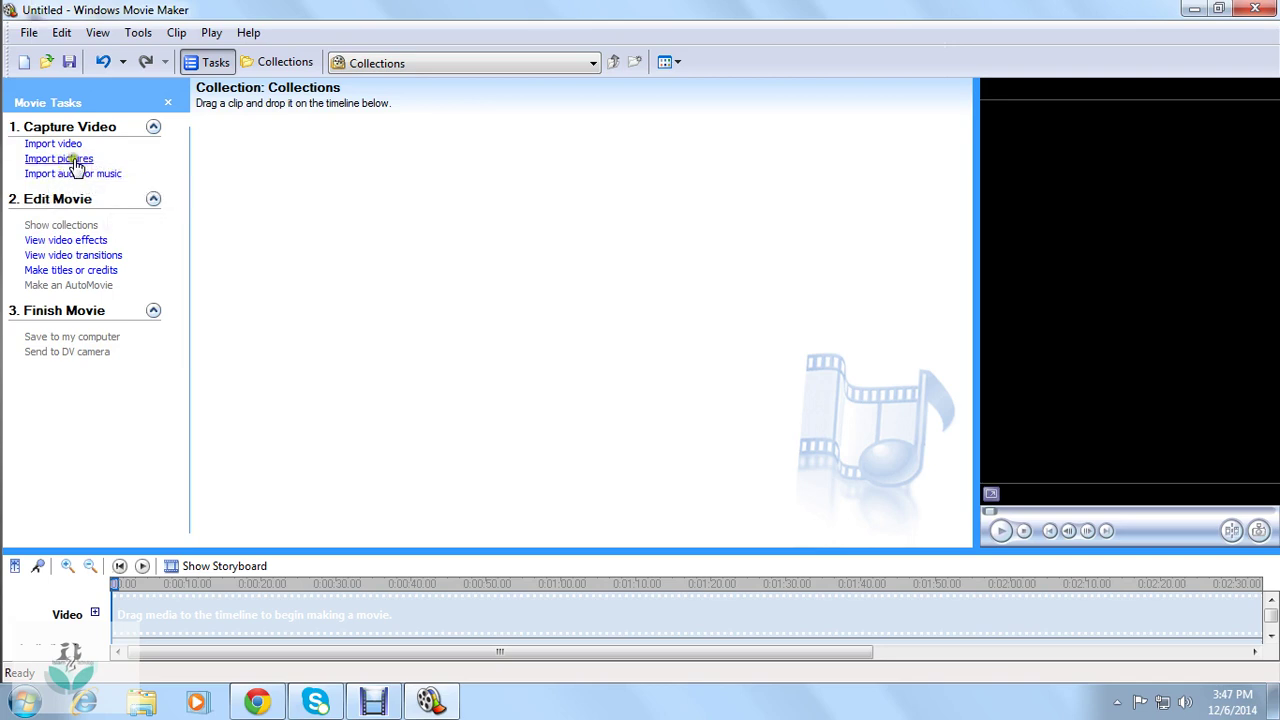
Import all the pictures from the MM folder on the desktop into the collection.
left_click(55, 160)
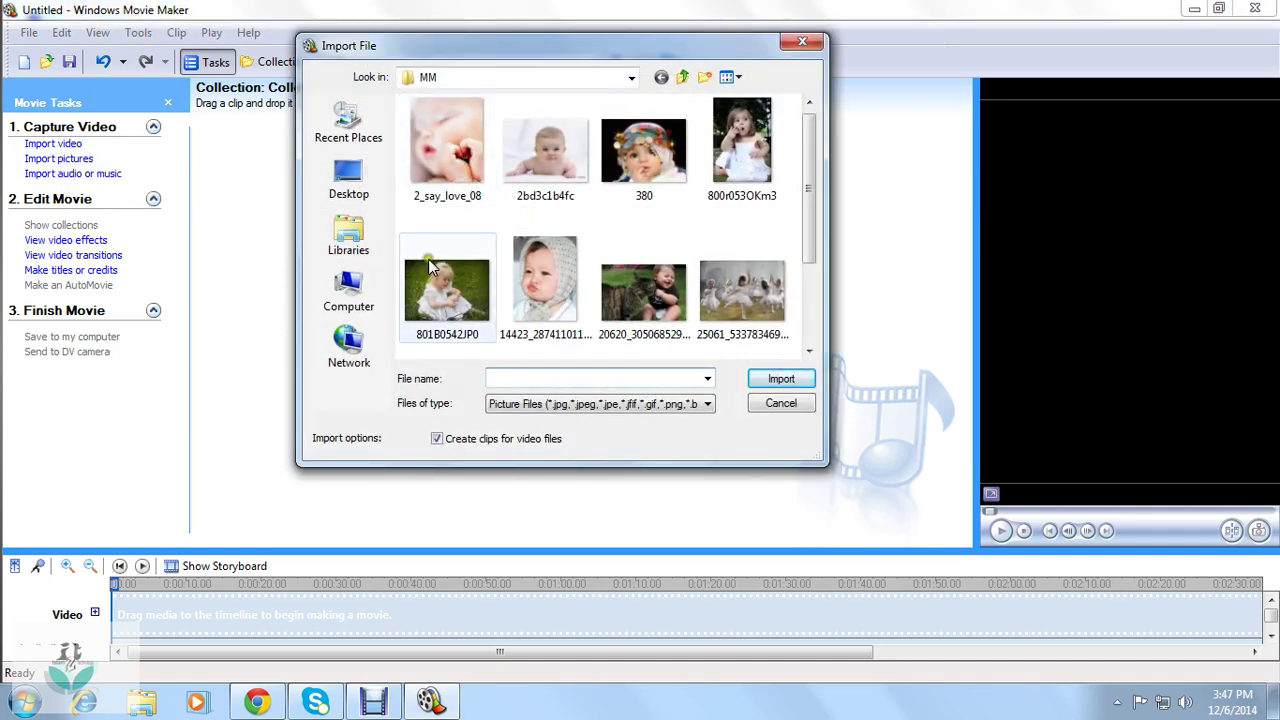
left_click(339, 190)
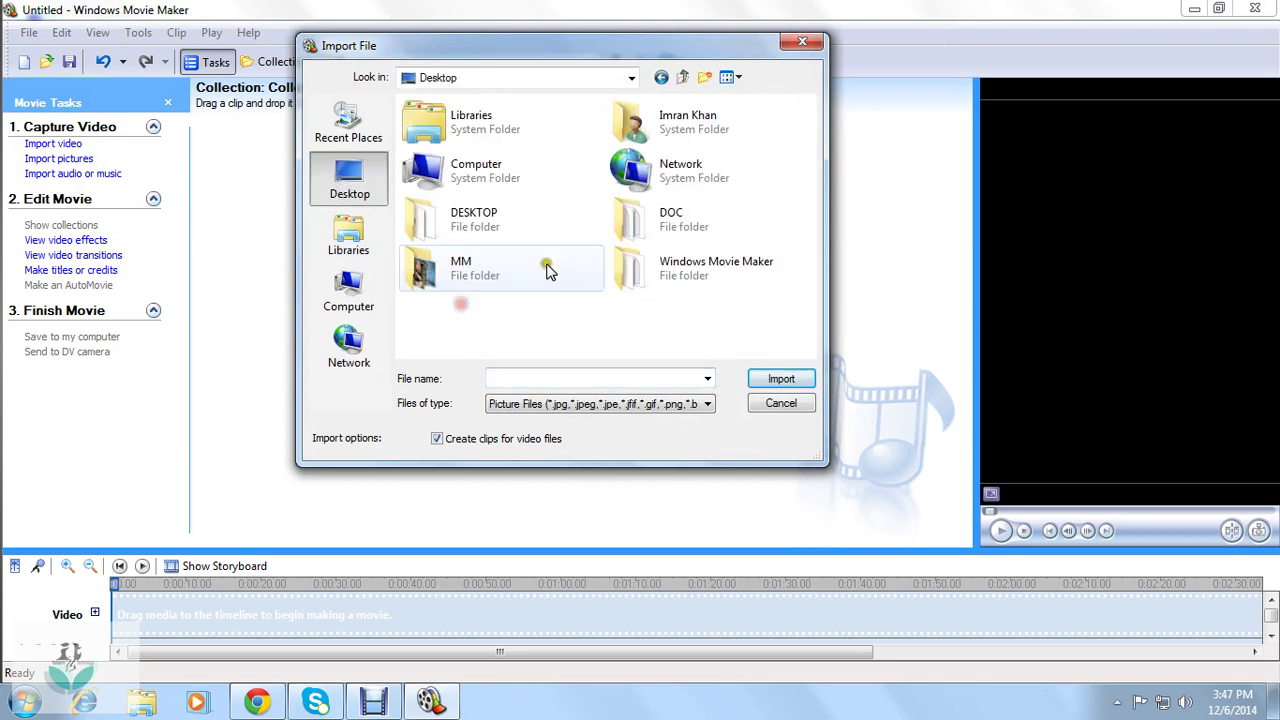
double_click(466, 262)
scroll(586, 245, "down", 1)
scroll(586, 245, "up", 1)
scroll(528, 236, "down", 1)
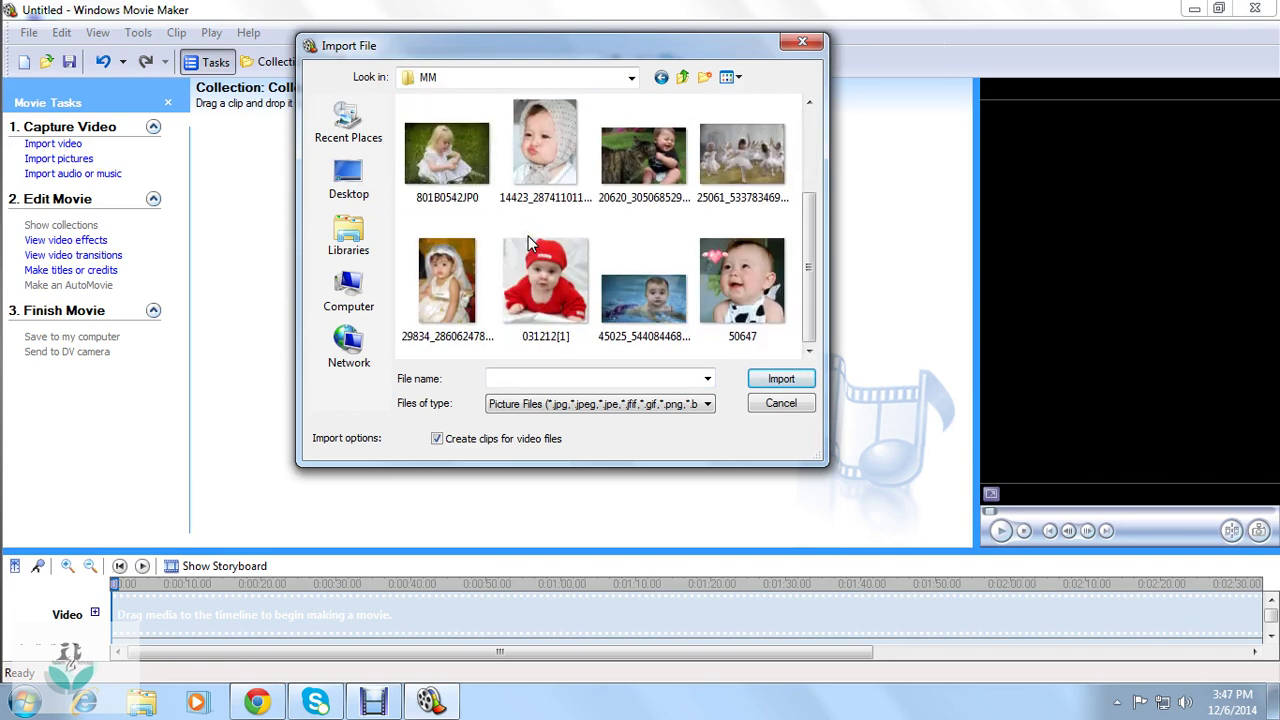
scroll(433, 141, "up", 1)
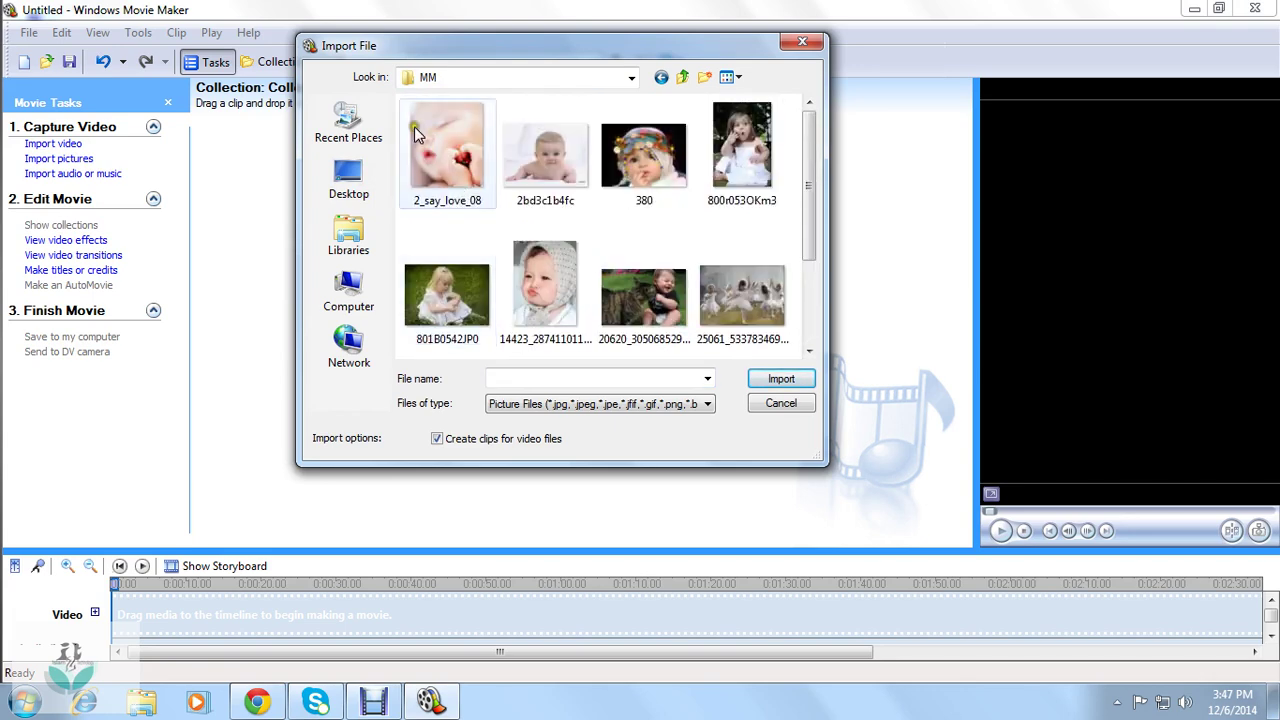
left_click(448, 130)
left_click_drag(448, 130, 740, 368)
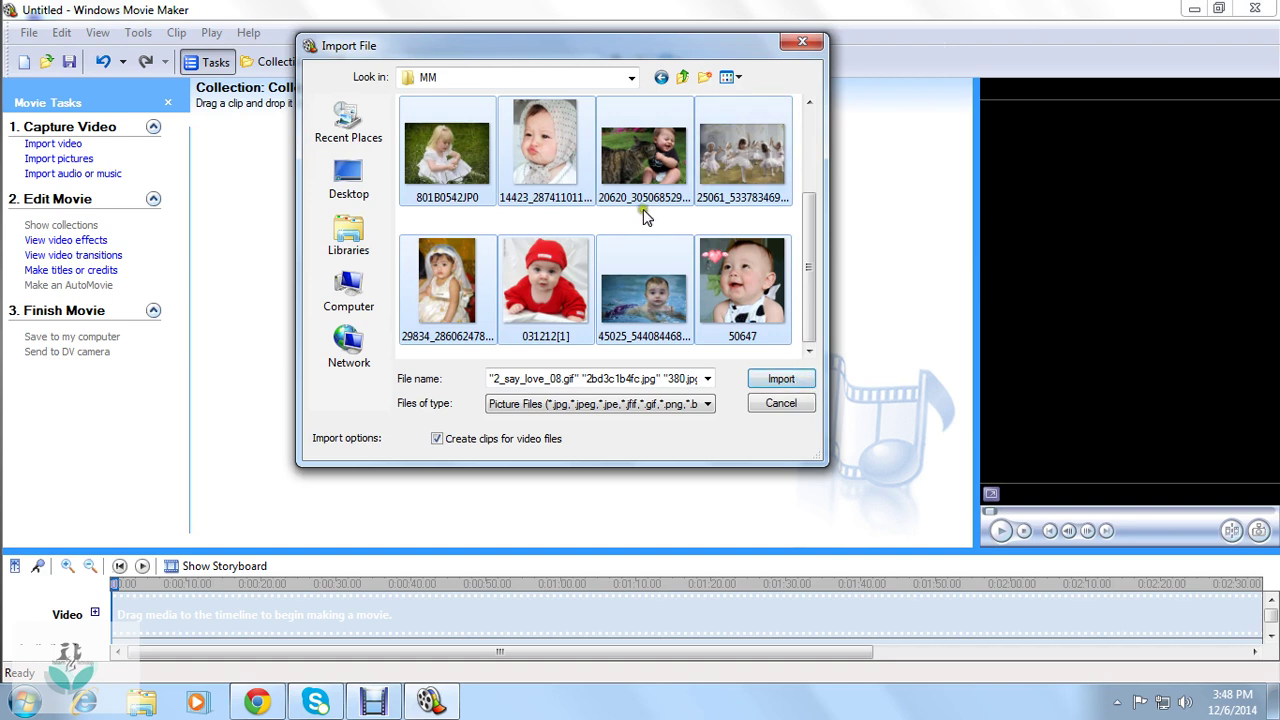
scroll(659, 175, "up", 2)
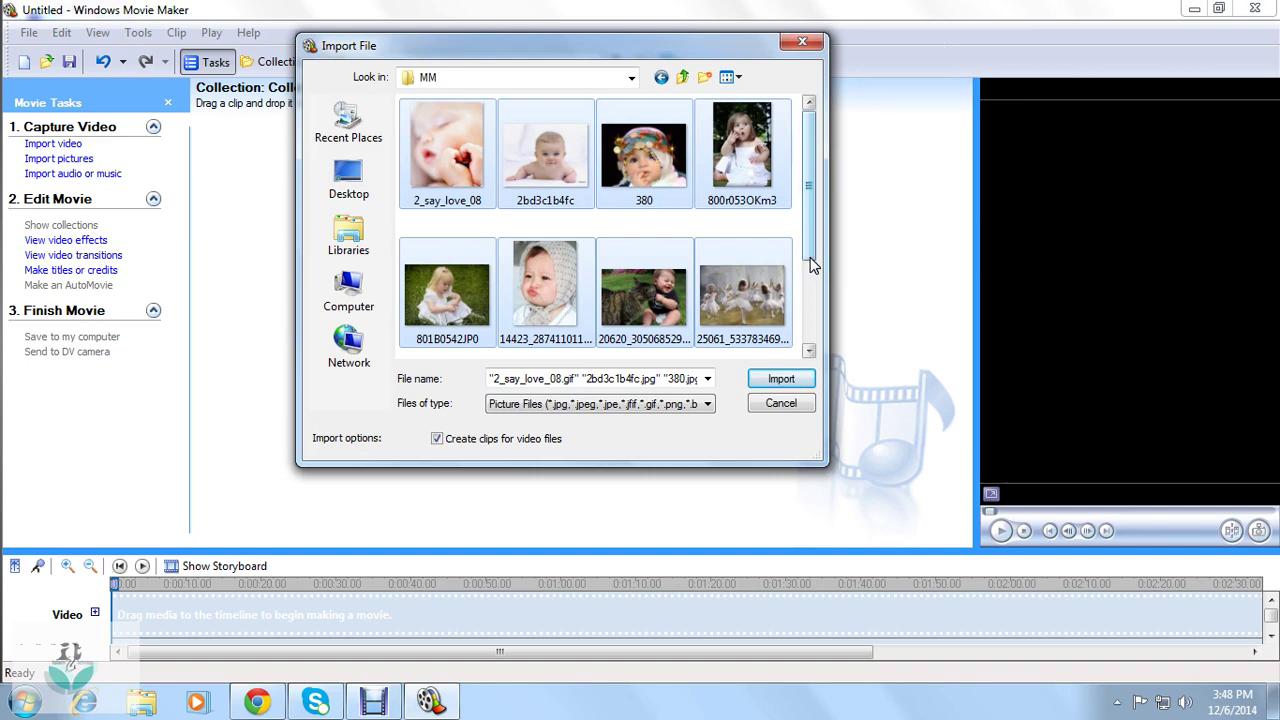
left_click(779, 380)
left_click(637, 444)
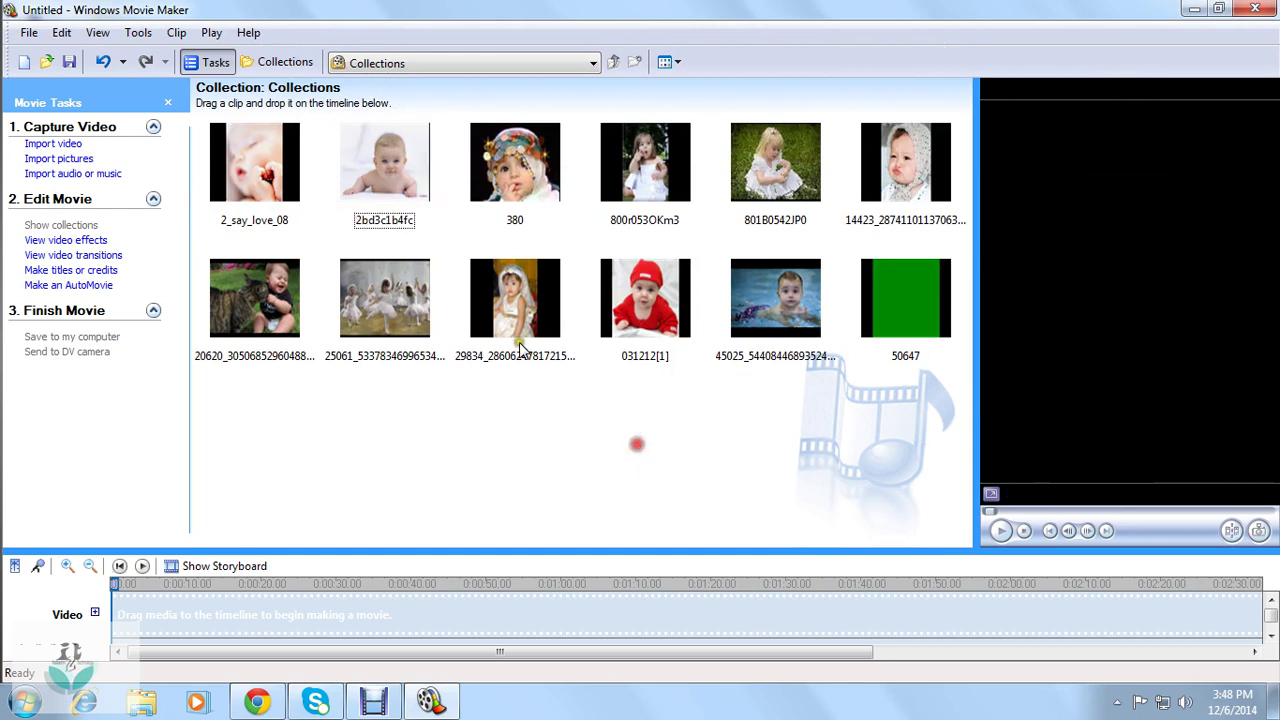
left_click_drag(203, 133, 443, 277)
left_click(390, 387)
left_click(711, 183)
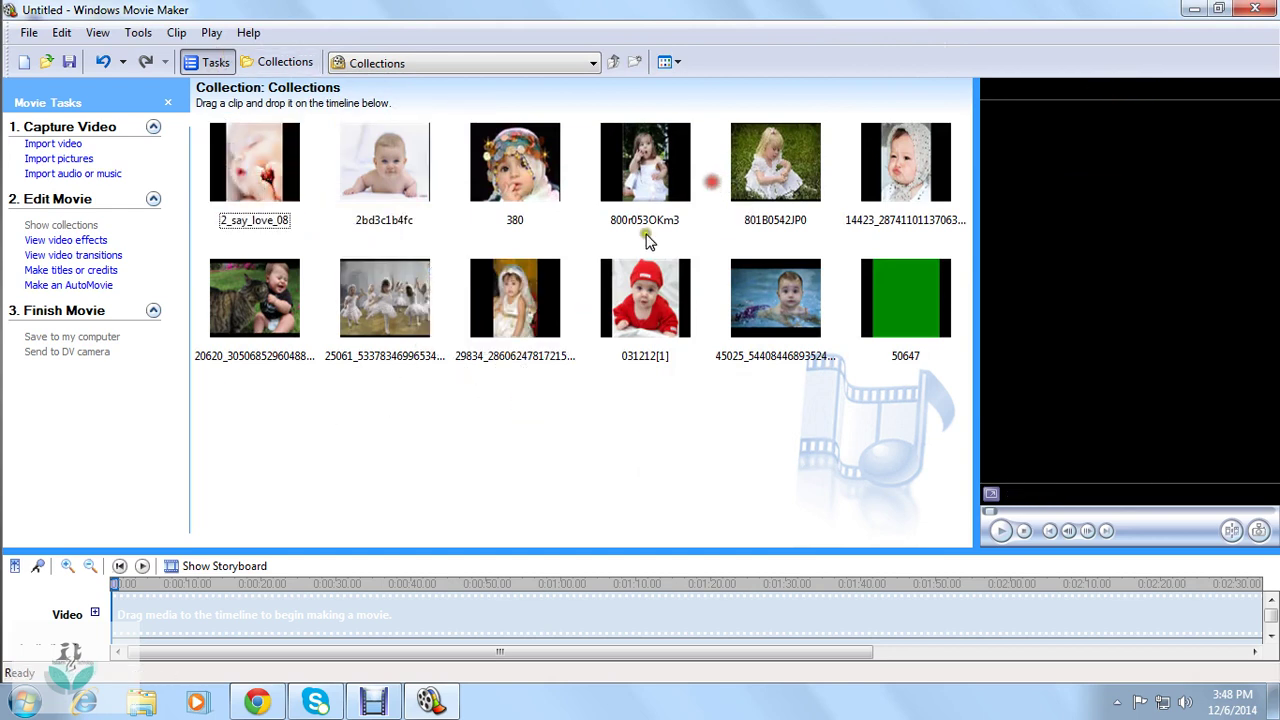
left_click(393, 404)
left_click(452, 446)
Import the Cameraman_Ganga_Tho_Rambabu_Full_Song music file from the MM folder on the desktop into the collection.
left_click(84, 175)
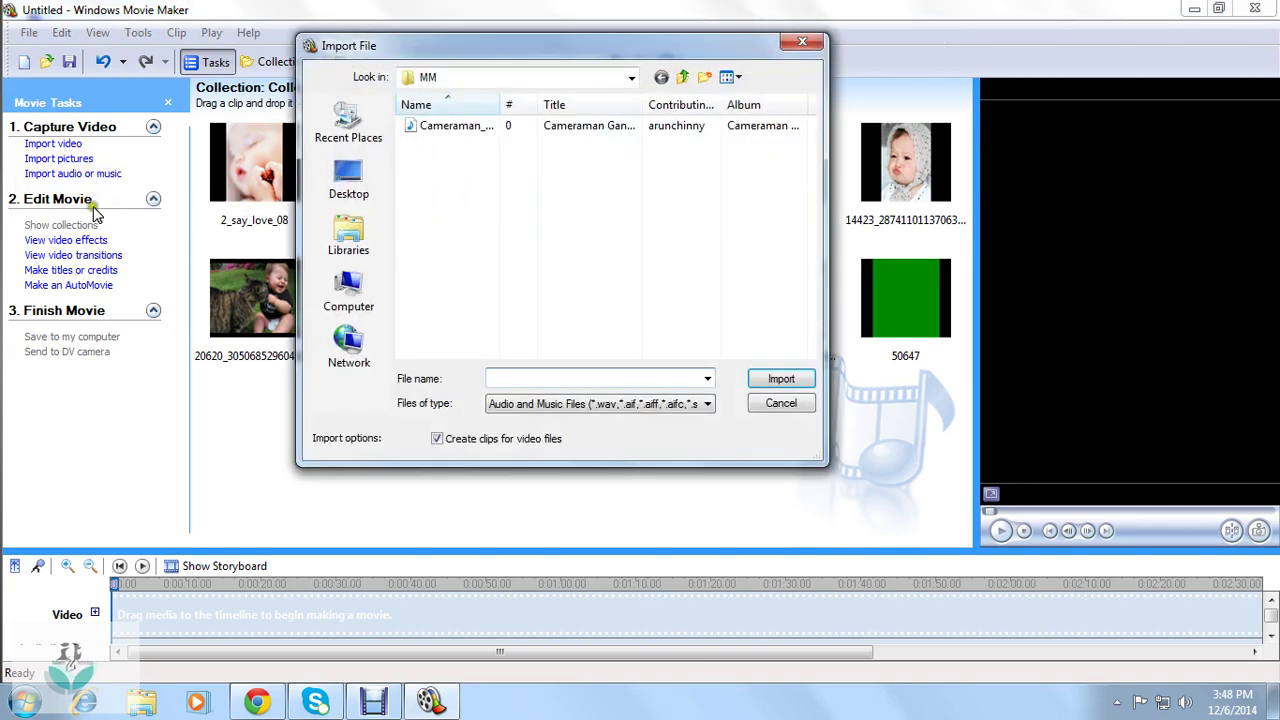
left_click(375, 196)
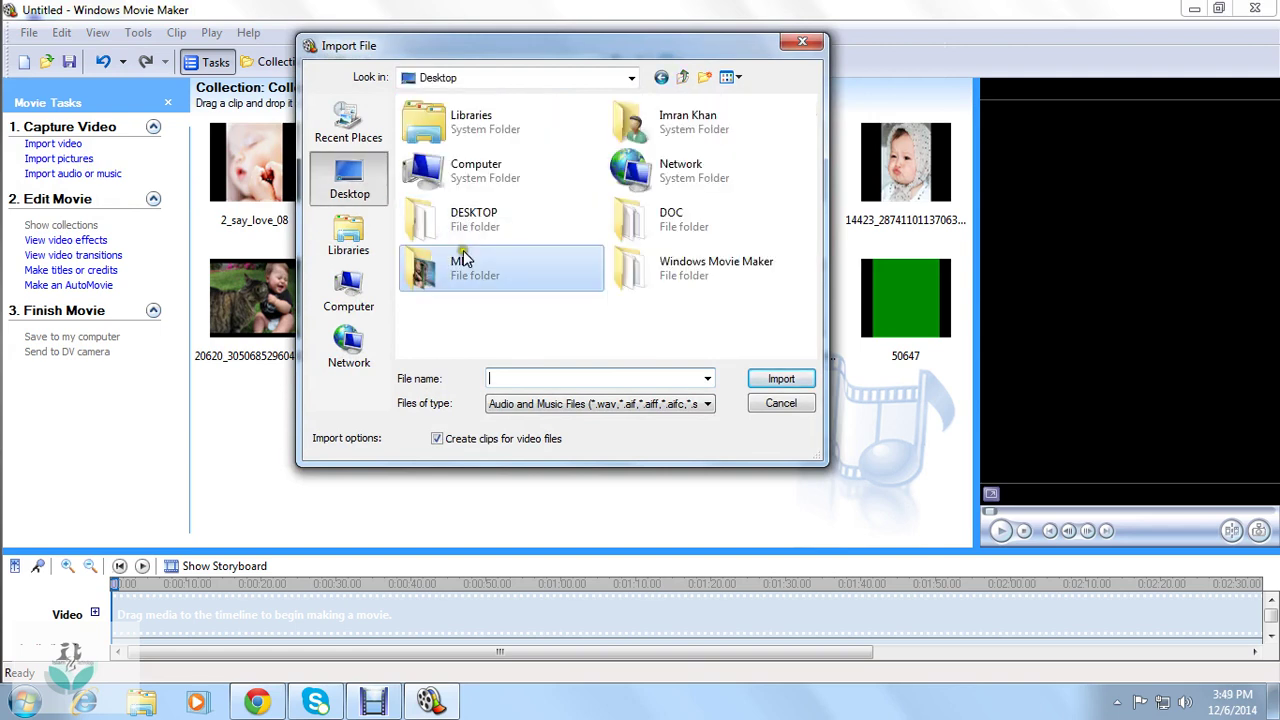
double_click(493, 270)
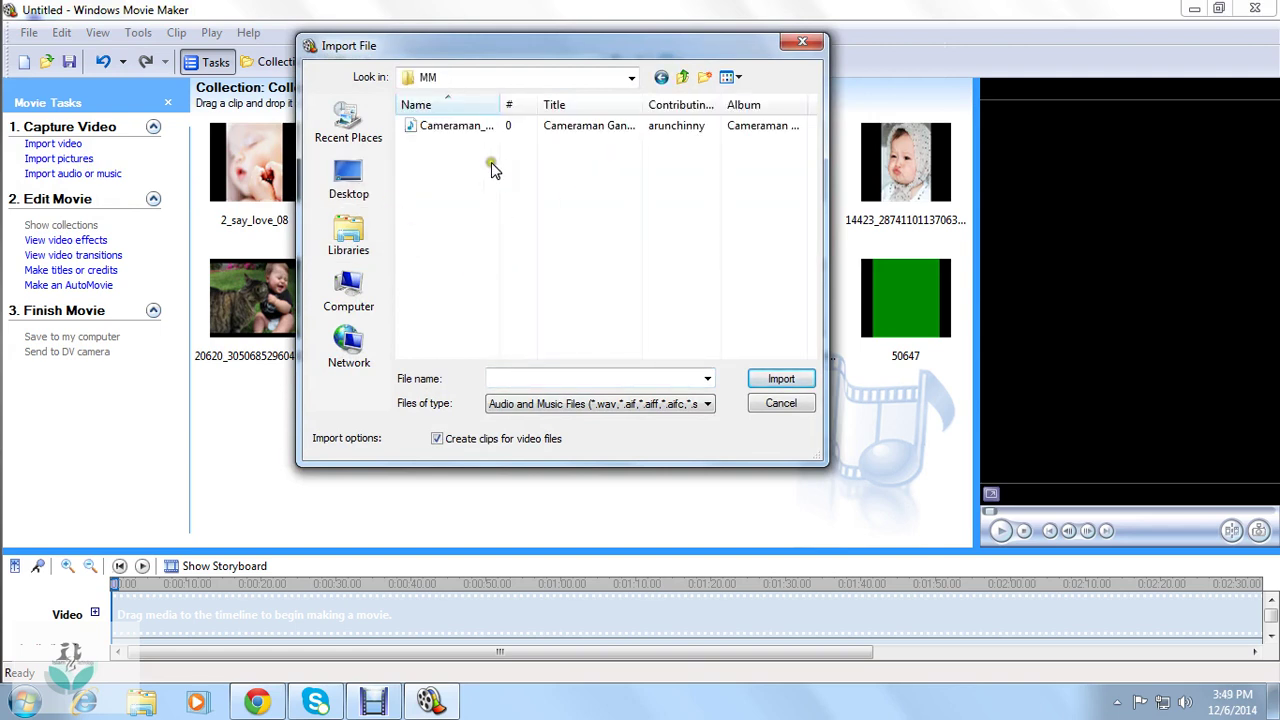
left_click(470, 127)
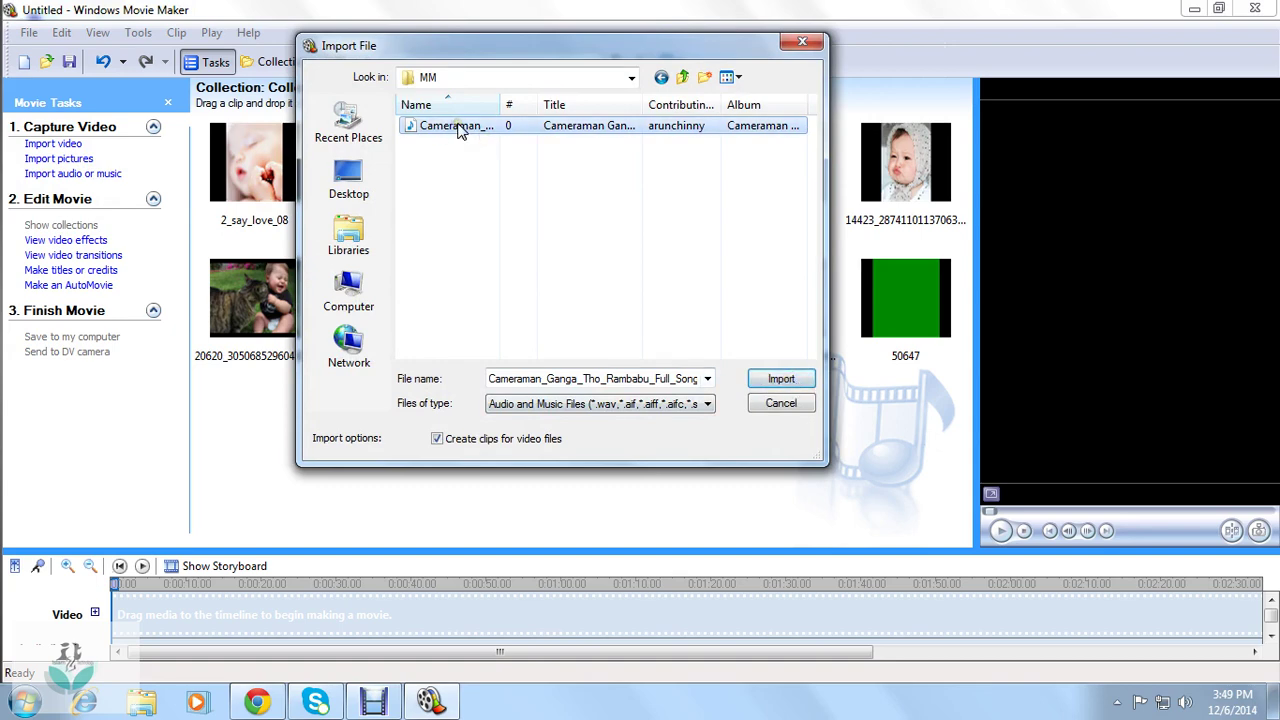
left_click(781, 379)
left_click(420, 427)
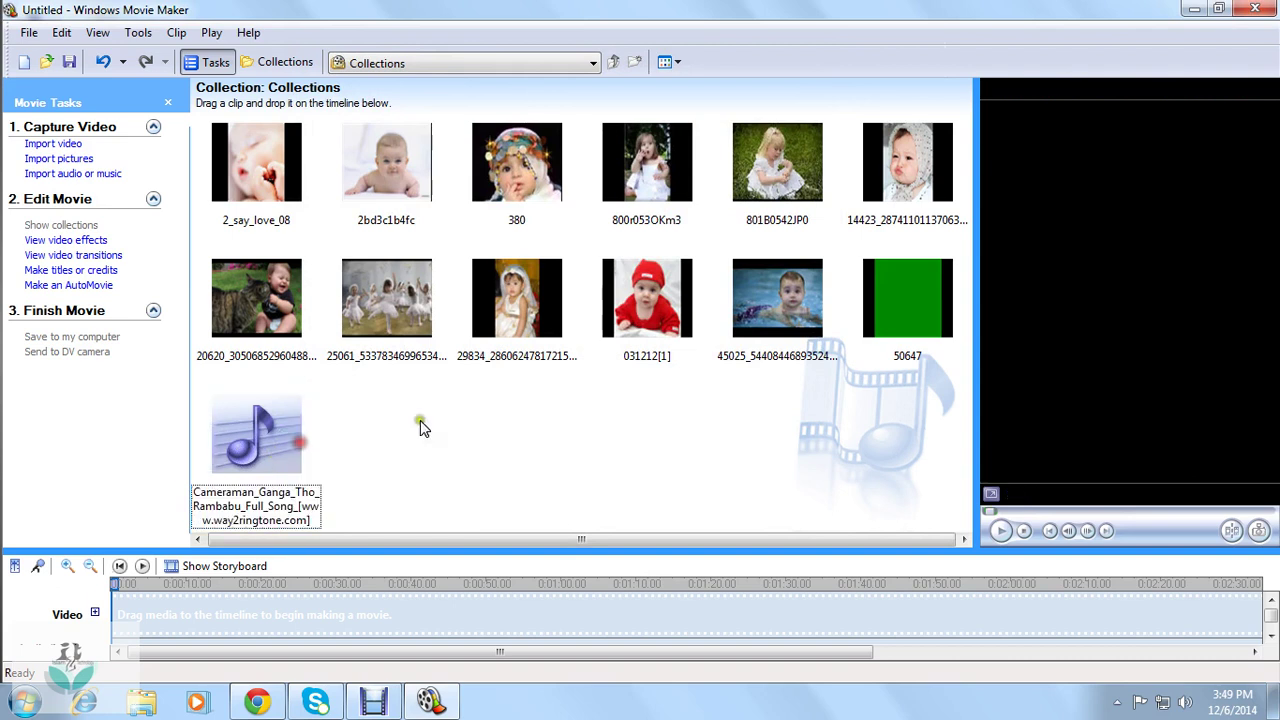
left_click(279, 440)
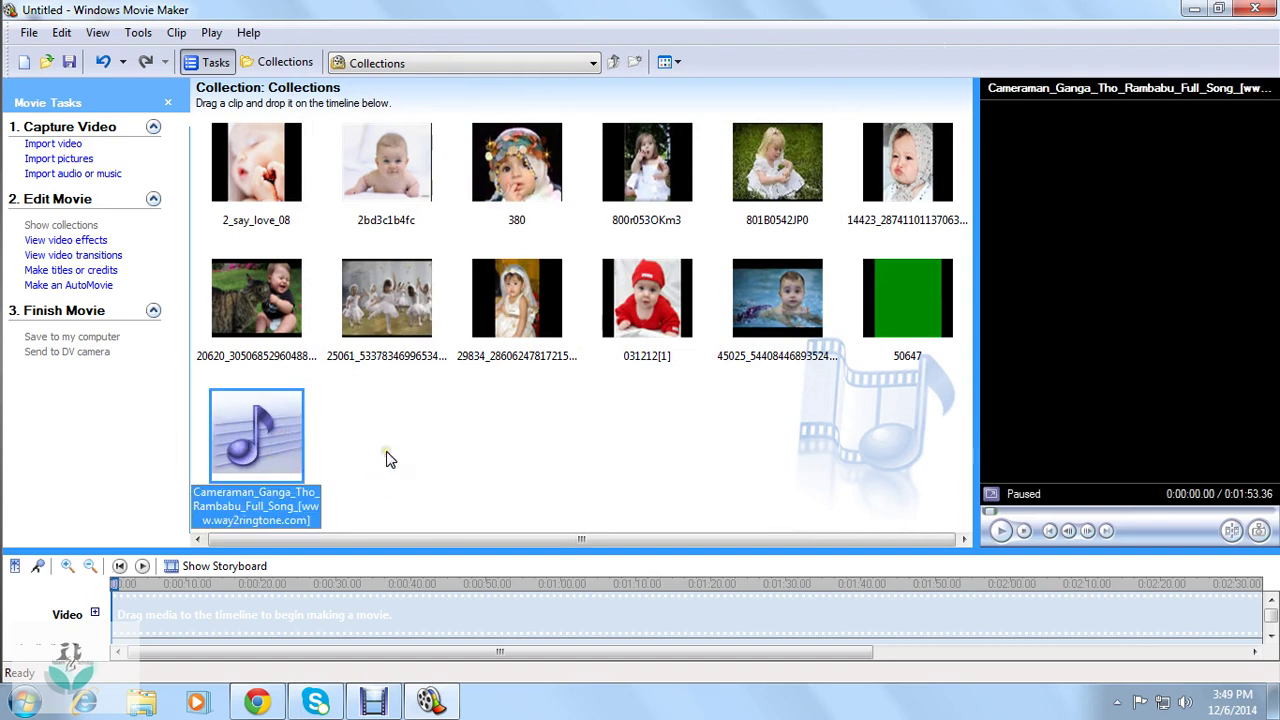
left_click(403, 450)
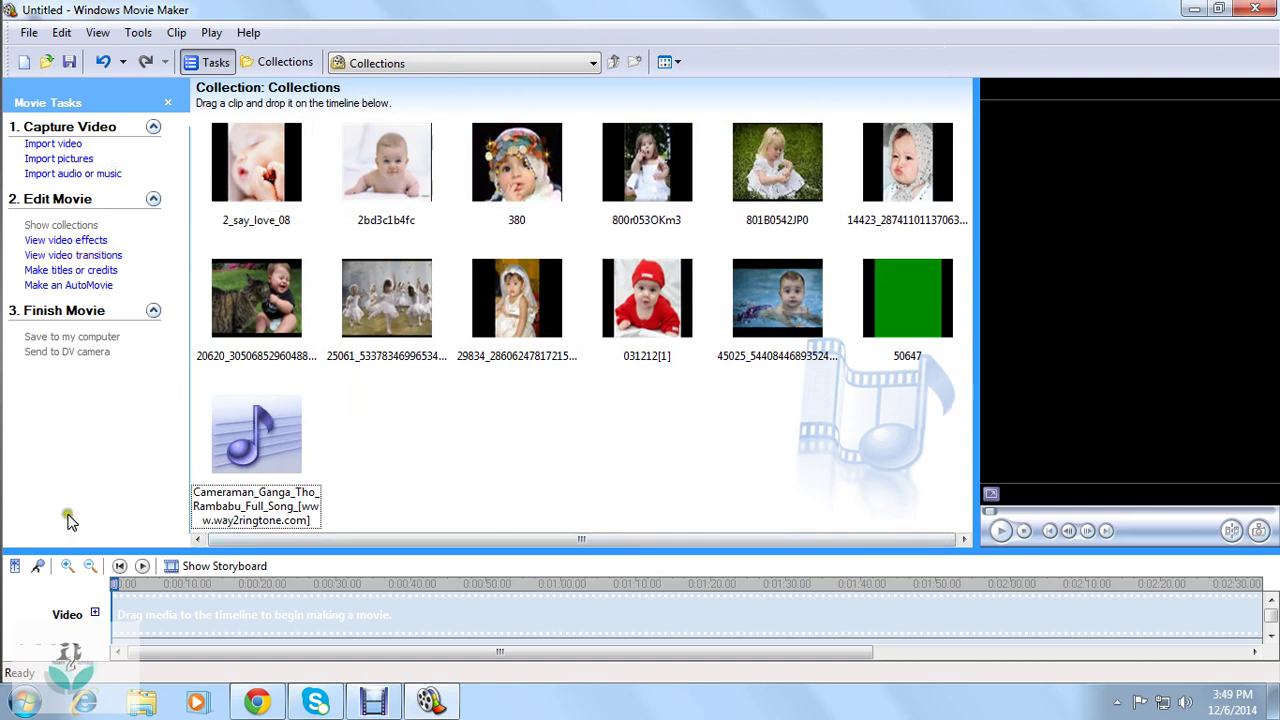
Enlarge the timeline area and place all imported pictures, without the music clip, at the start of the Video track.
left_click(35, 610)
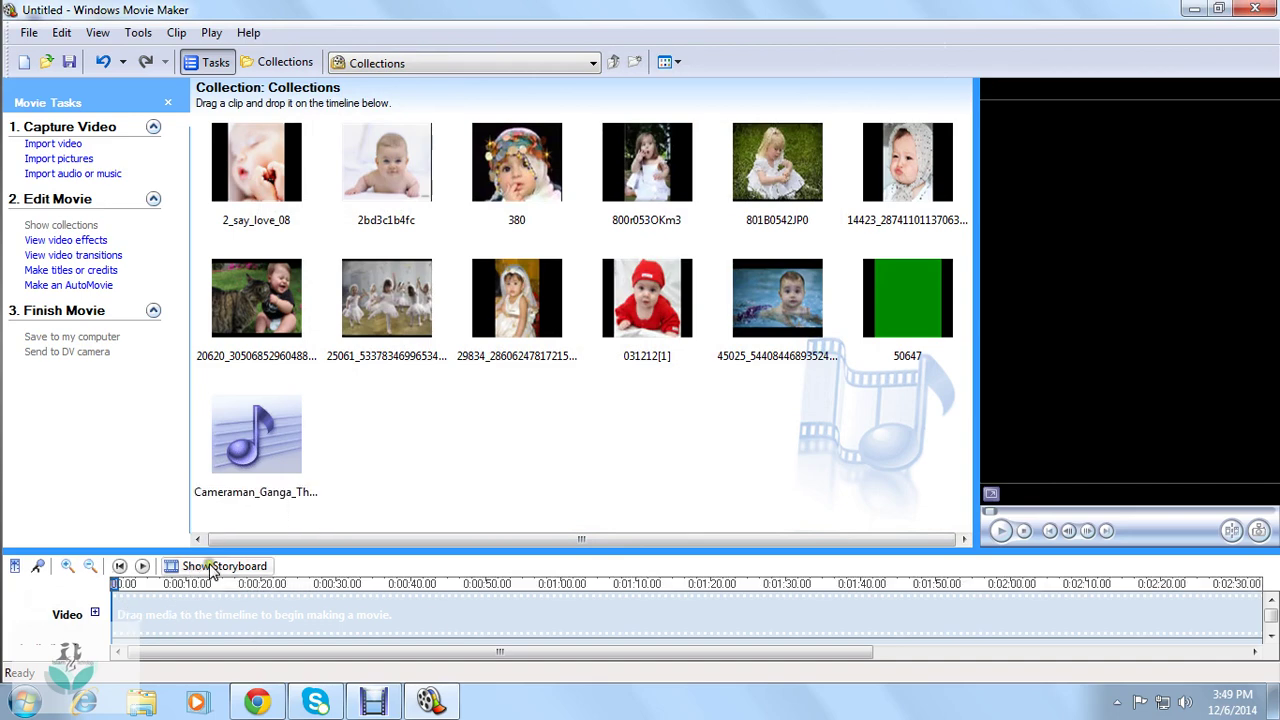
left_click_drag(786, 550, 798, 484)
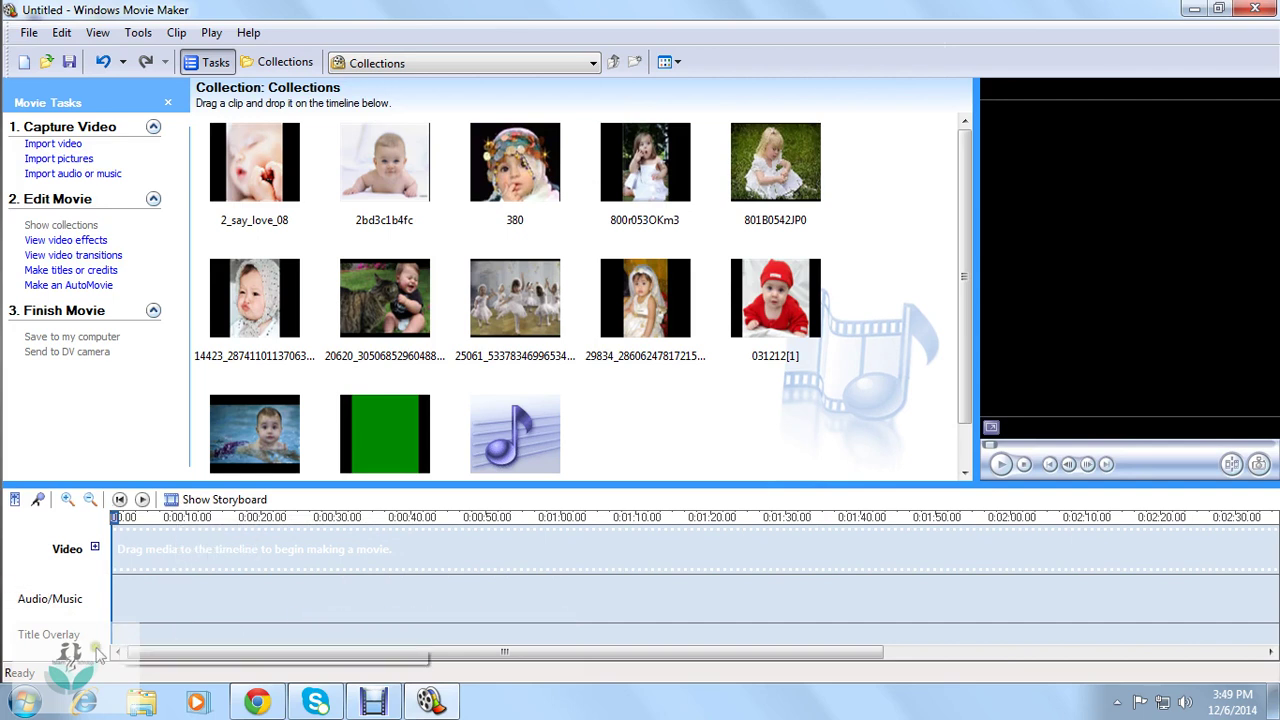
mouse_move(80, 502)
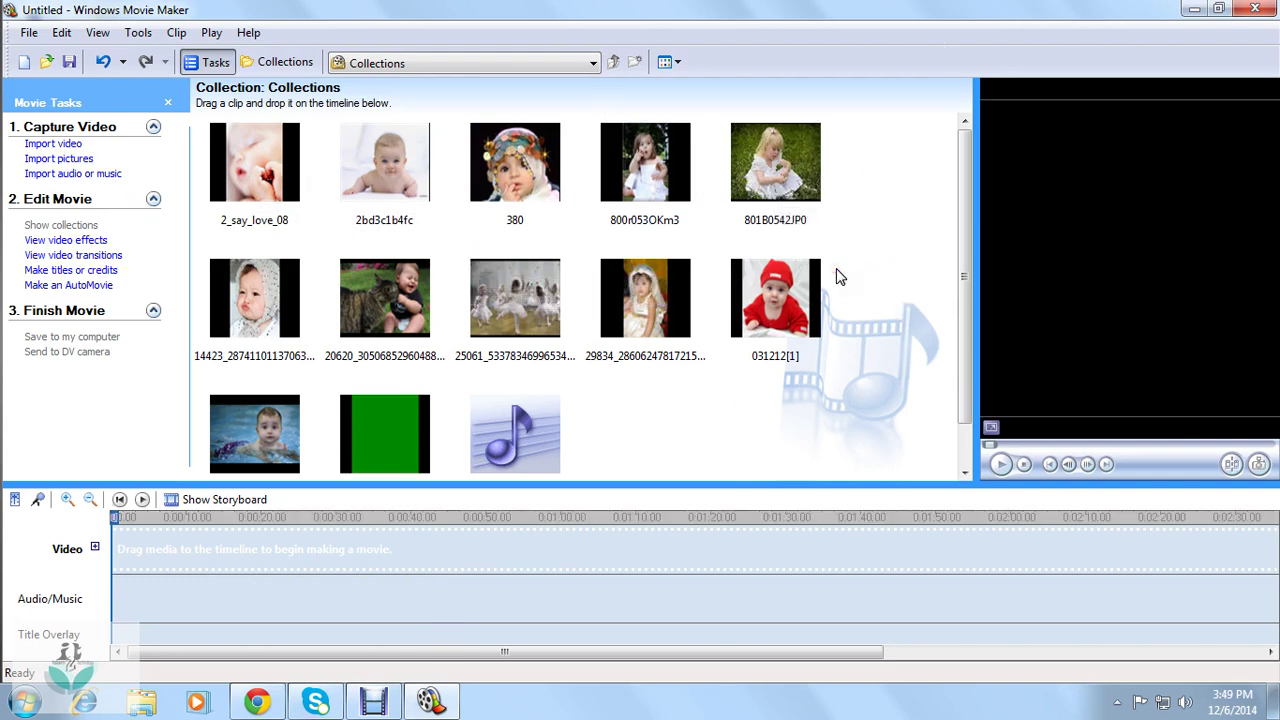
key("ctrl+a")
left_click(515, 440, "ctrl")
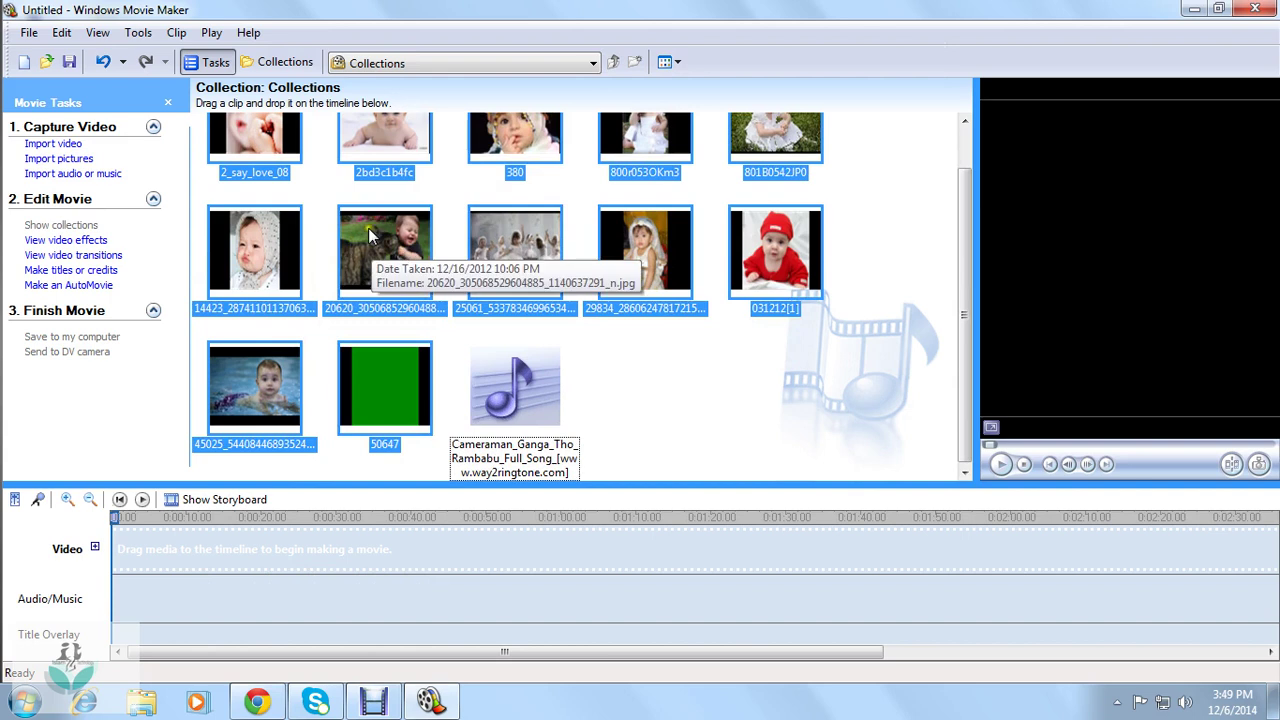
left_click_drag(384, 250, 213, 545)
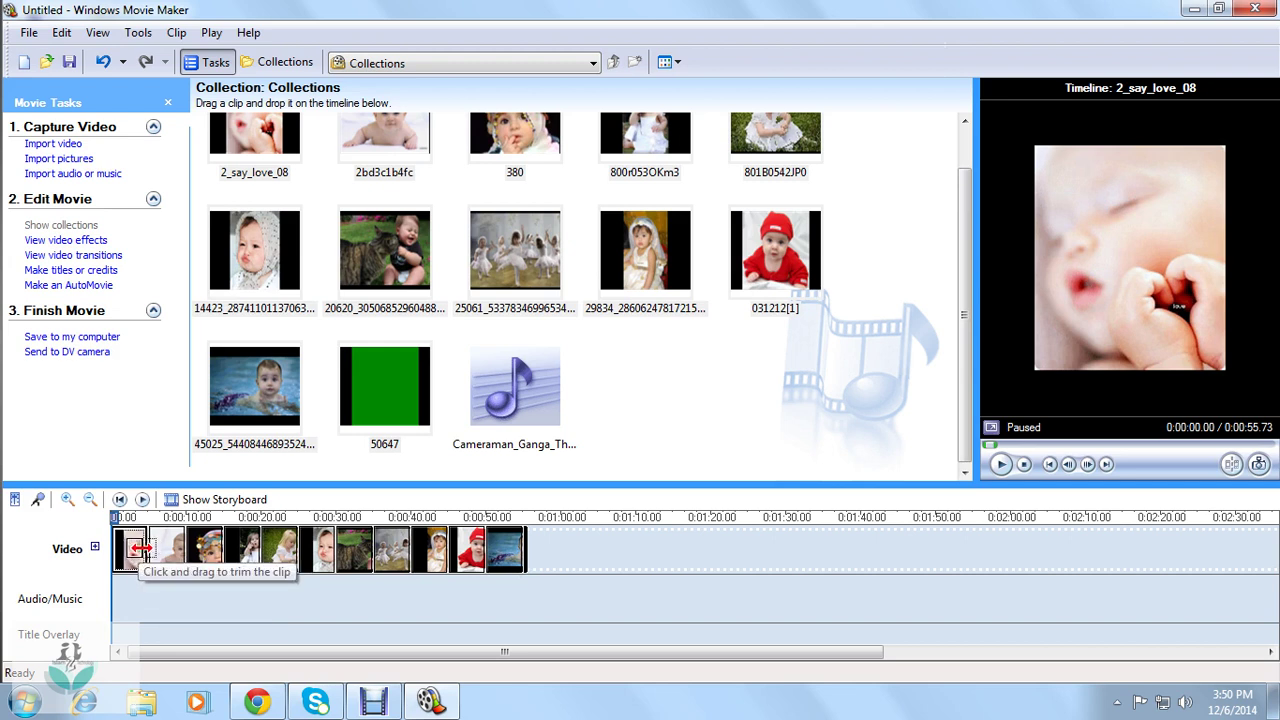
Try out longer and shorter display durations for the first picture clip, 2_say_love_08, on the Video track.
left_click_drag(142, 548, 168, 547)
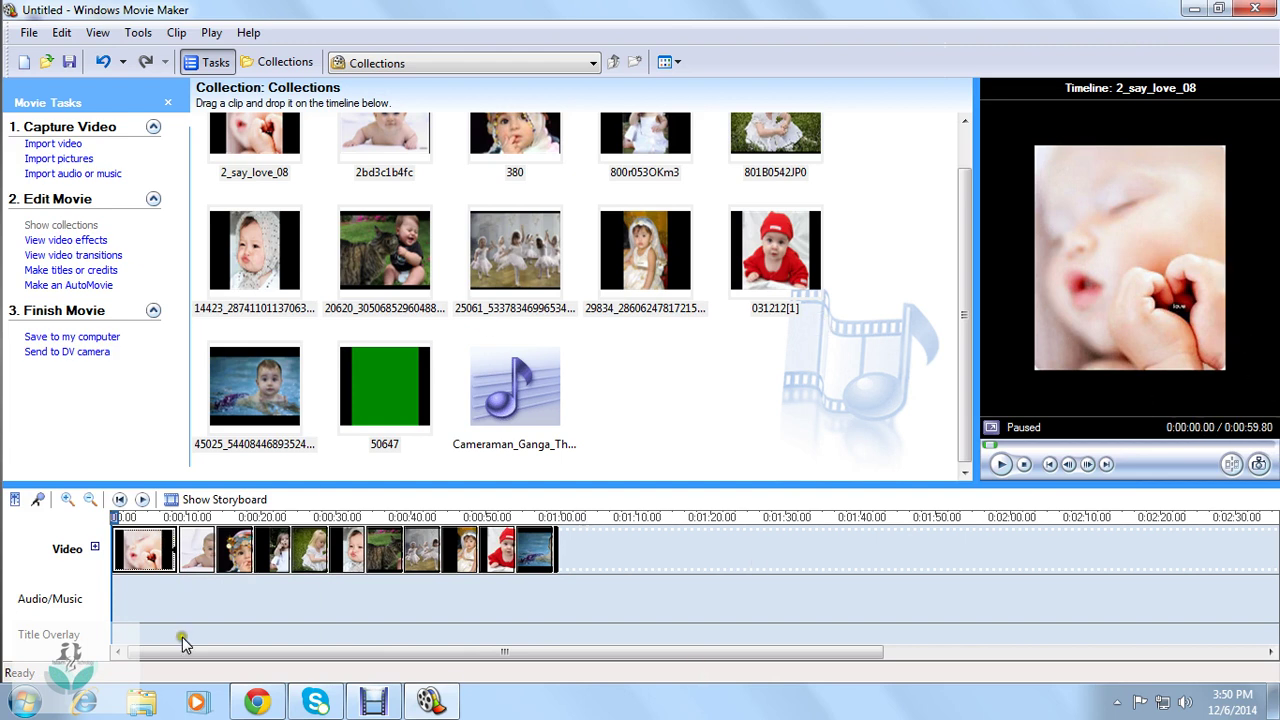
left_click(152, 547)
left_click_drag(152, 547, 157, 555)
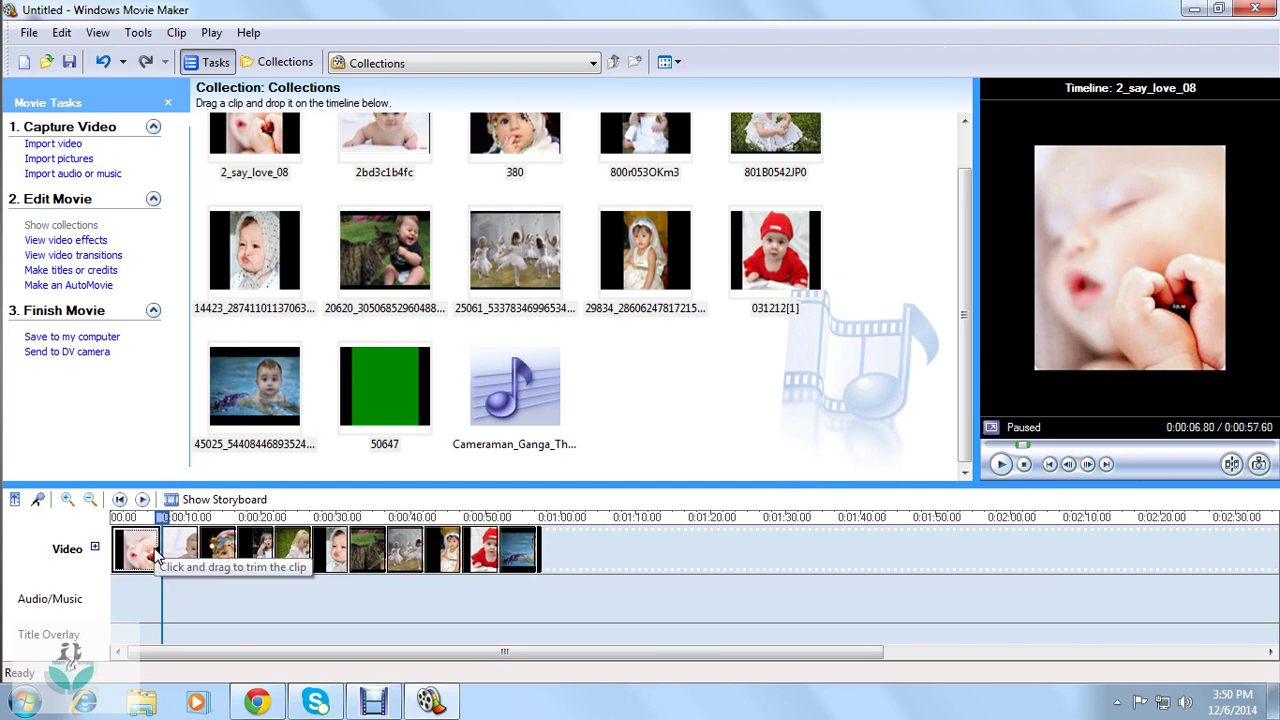
left_click_drag(156, 548, 131, 548)
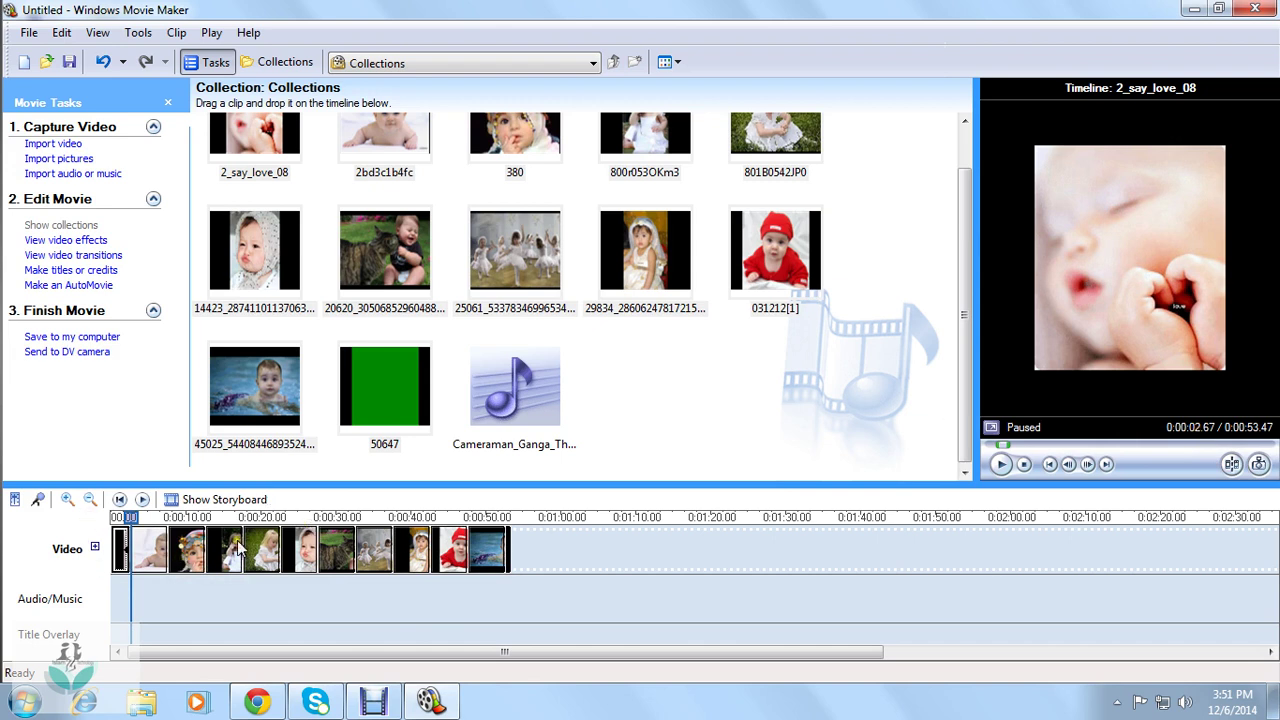
left_click_drag(130, 548, 225, 587)
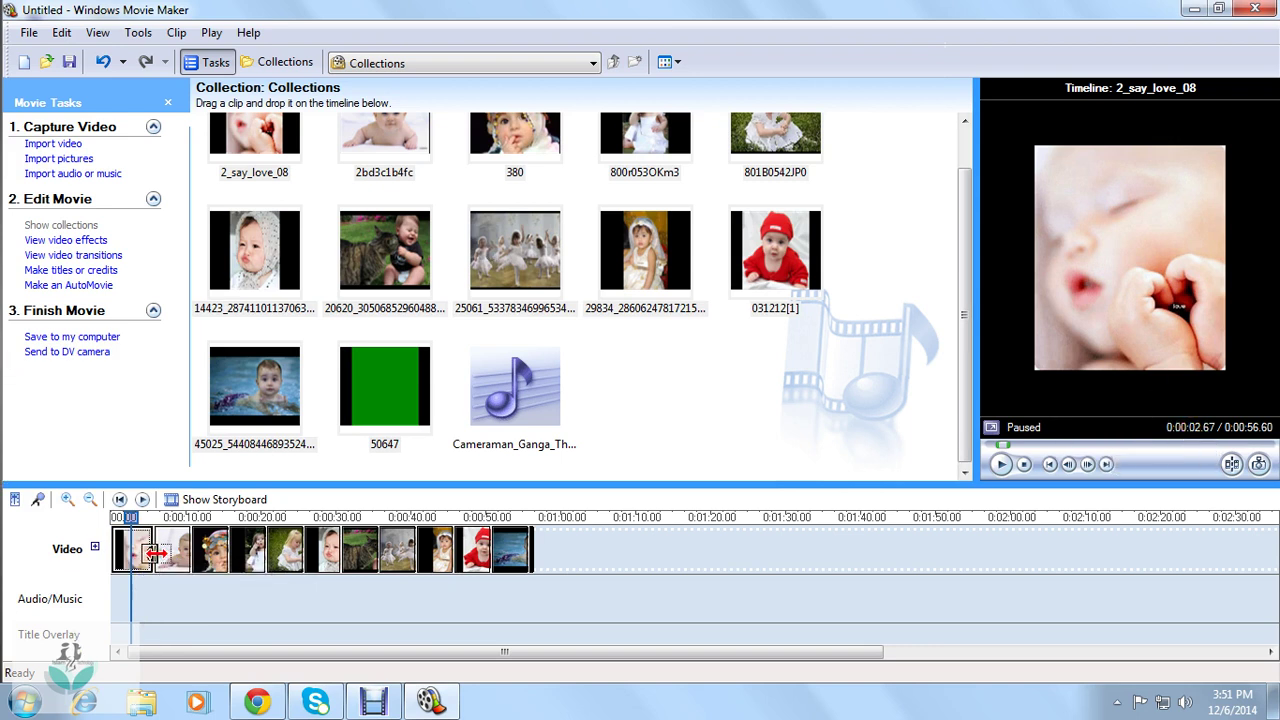
Scrub the playhead along the timeline to preview the picture clips and bring it back near the start.
left_click_drag(131, 516, 483, 516)
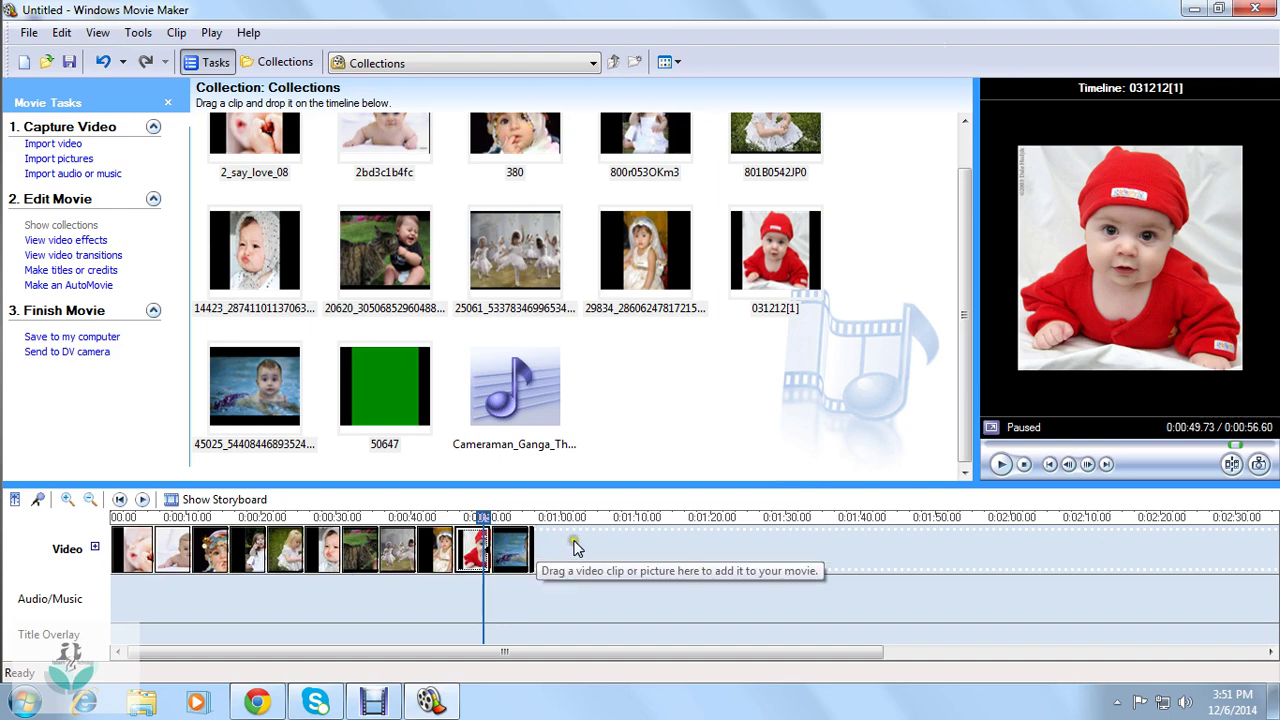
left_click_drag(438, 548, 466, 521)
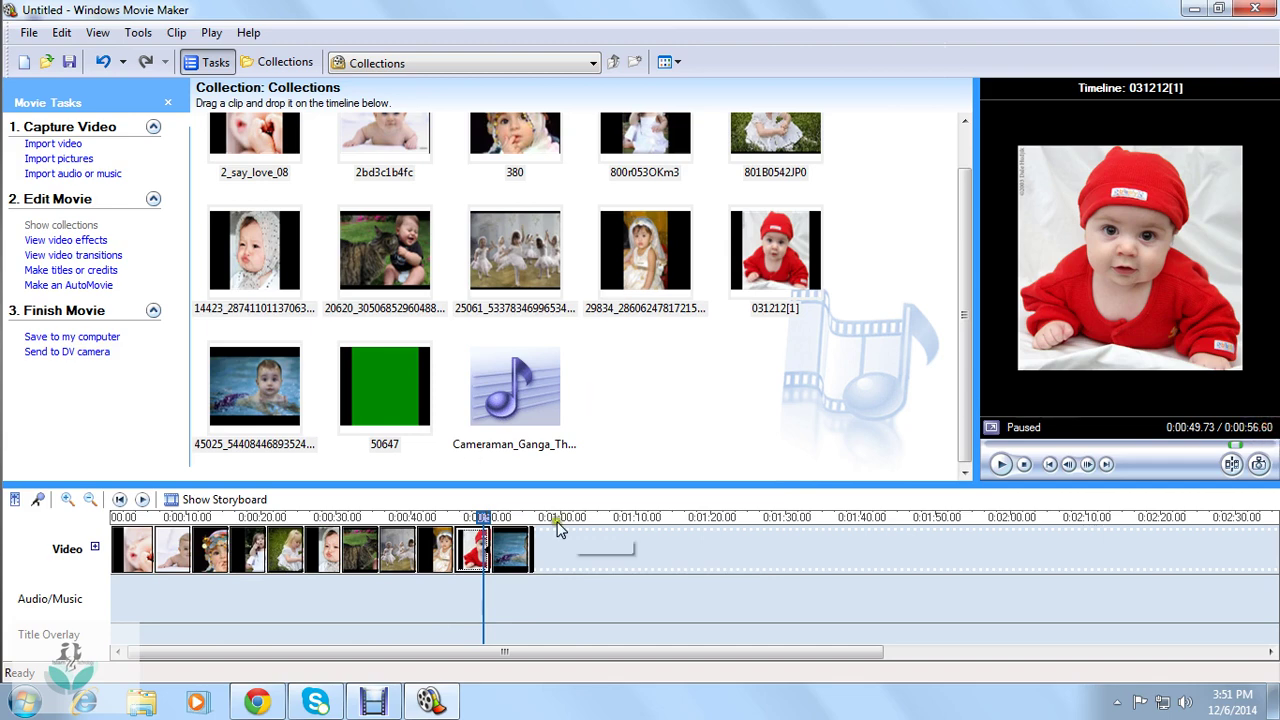
left_click_drag(483, 516, 115, 516)
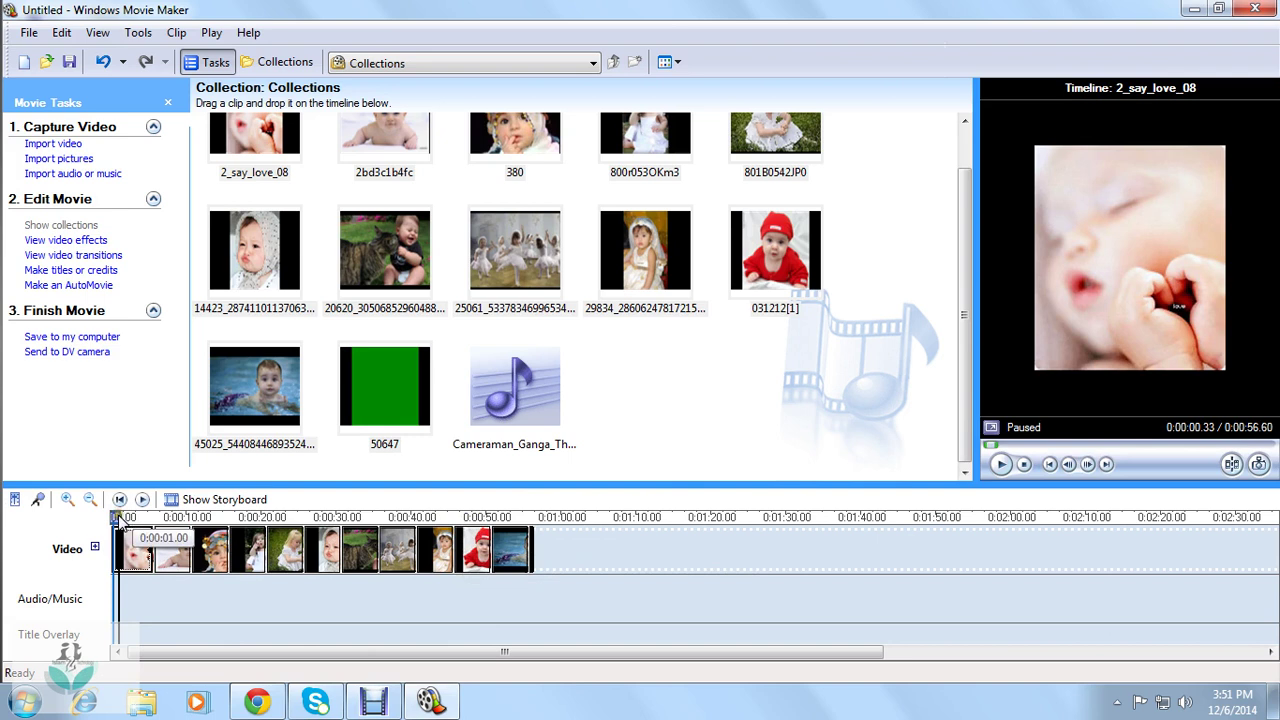
left_click_drag(122, 516, 121, 518)
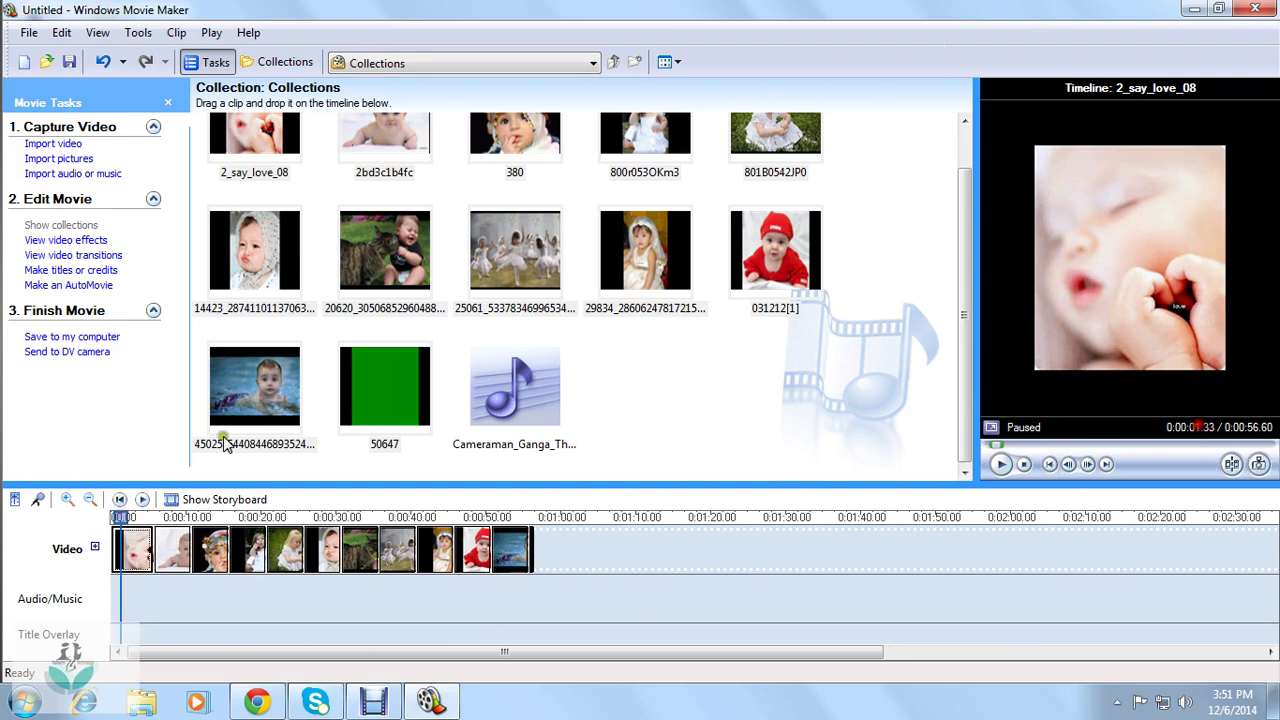
Extend the 2_say_love_08 clip to about 10 seconds, trim it back to 6 seconds, and return the playhead to the start.
left_click(143, 537)
left_click_drag(152, 552, 187, 550)
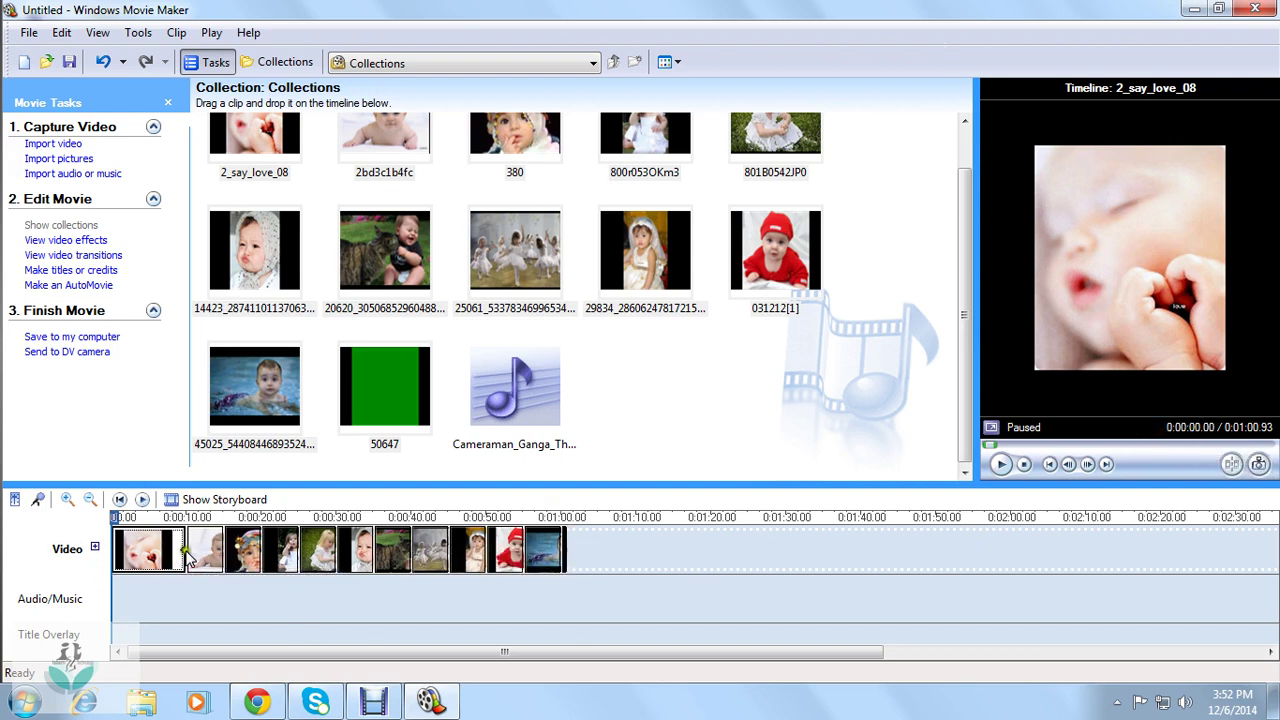
left_click_drag(115, 517, 177, 520)
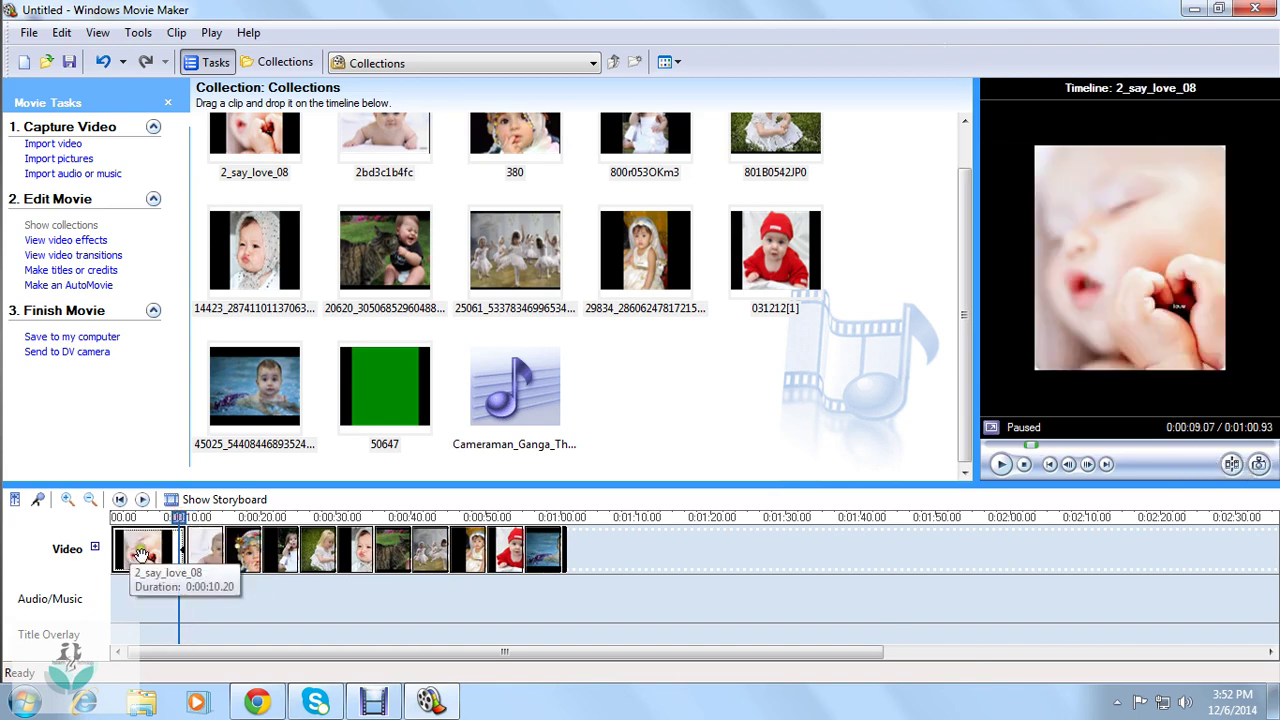
left_click_drag(177, 517, 110, 522)
left_click_drag(182, 550, 149, 551)
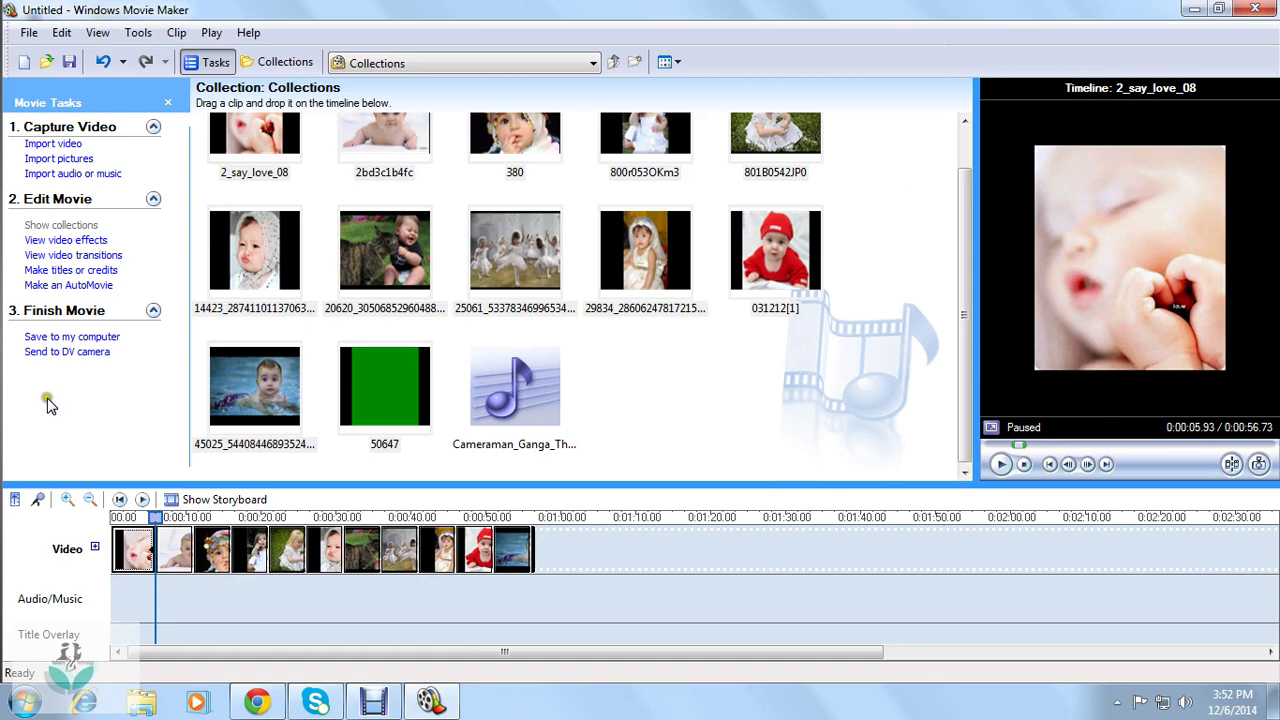
left_click(108, 518)
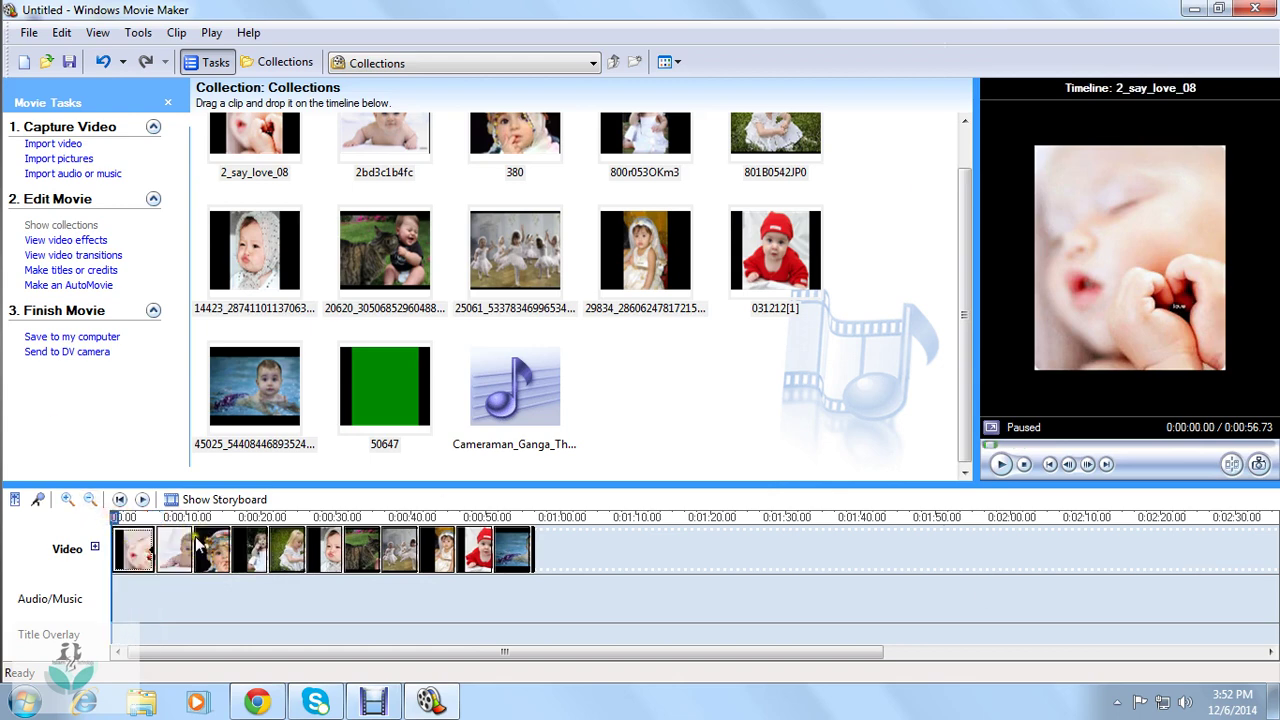
Add the Cameraman_Ganga_Tho_Rambabu_Full_Song clip to the Audio/Music track and shift its start to about 5 seconds.
left_click(704, 420)
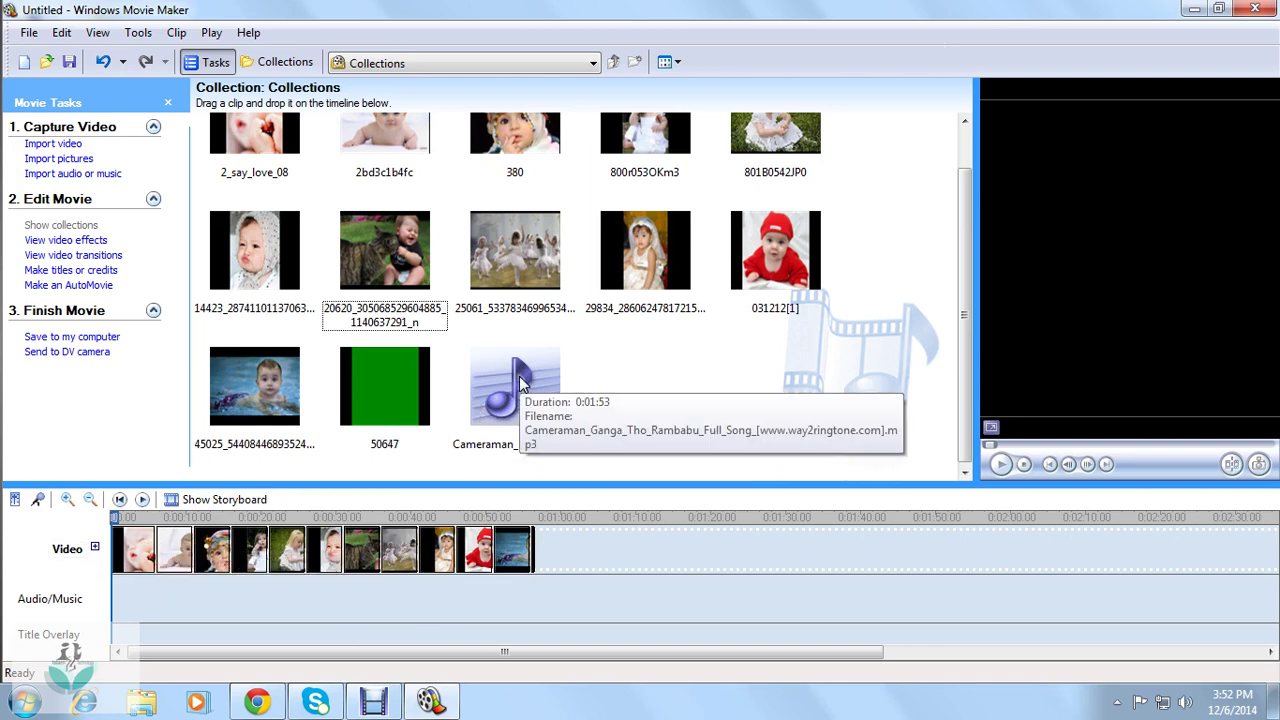
left_click_drag(509, 372, 124, 596)
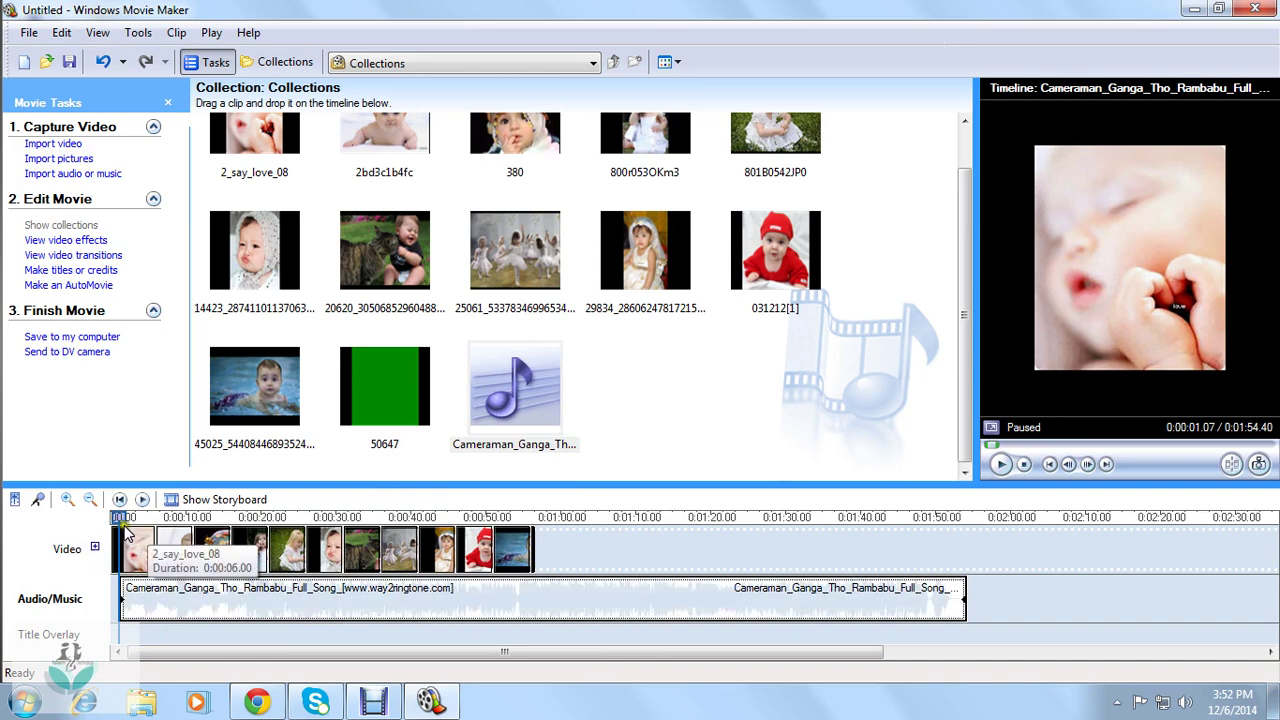
left_click_drag(146, 605, 174, 606)
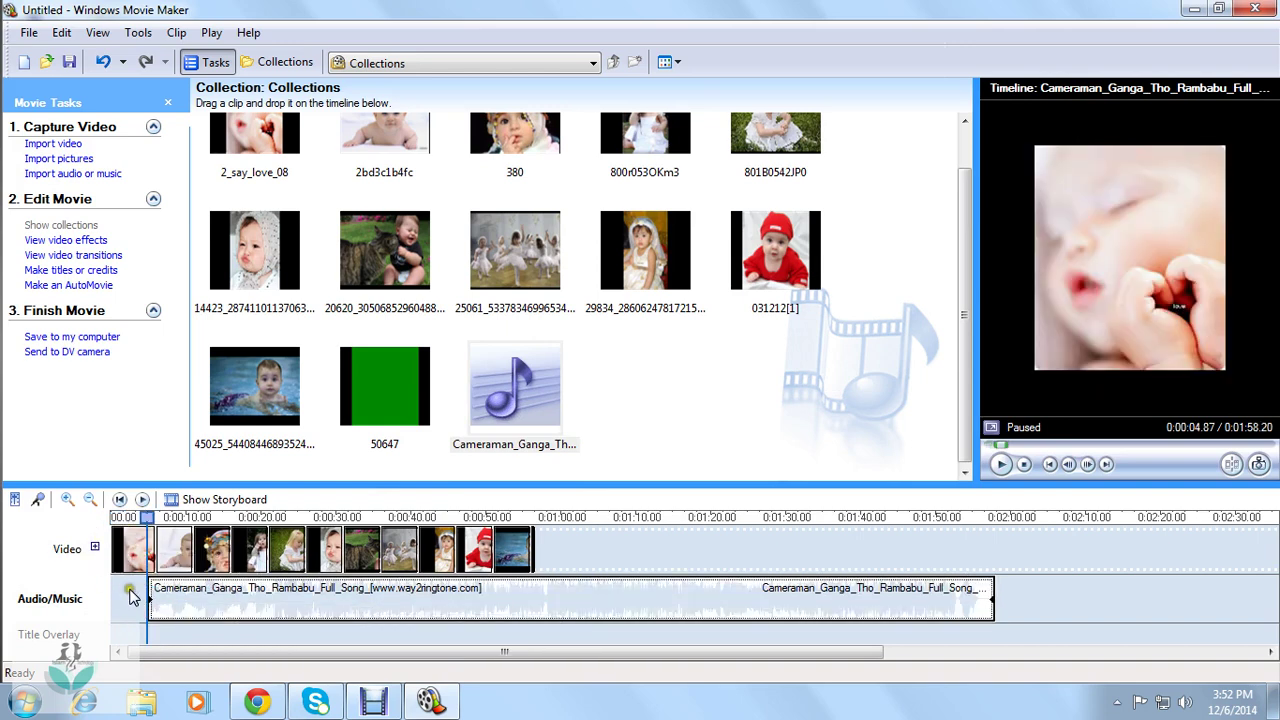
Move the song clip to the start of the Audio/Music track and trim its end to match the end of the last picture.
left_click(287, 605)
left_click_drag(287, 605, 128, 575)
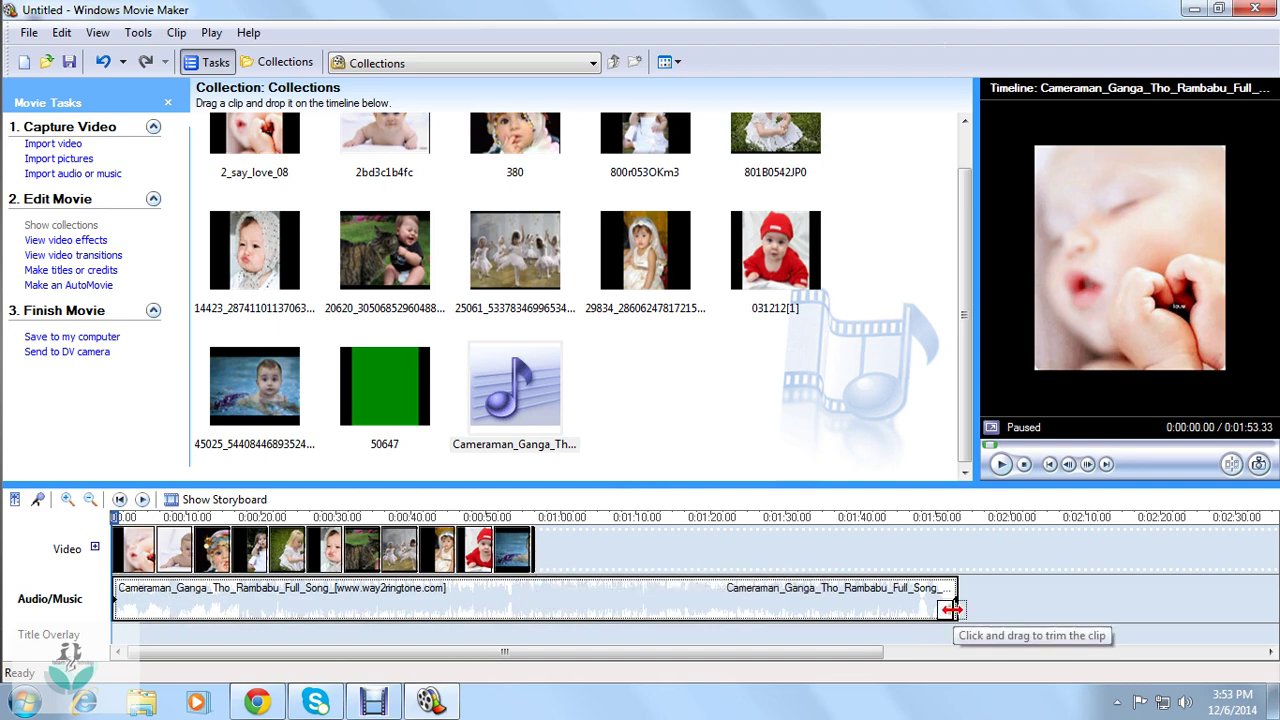
left_click_drag(950, 596, 561, 601)
left_click_drag(548, 601, 530, 601)
left_click(548, 612)
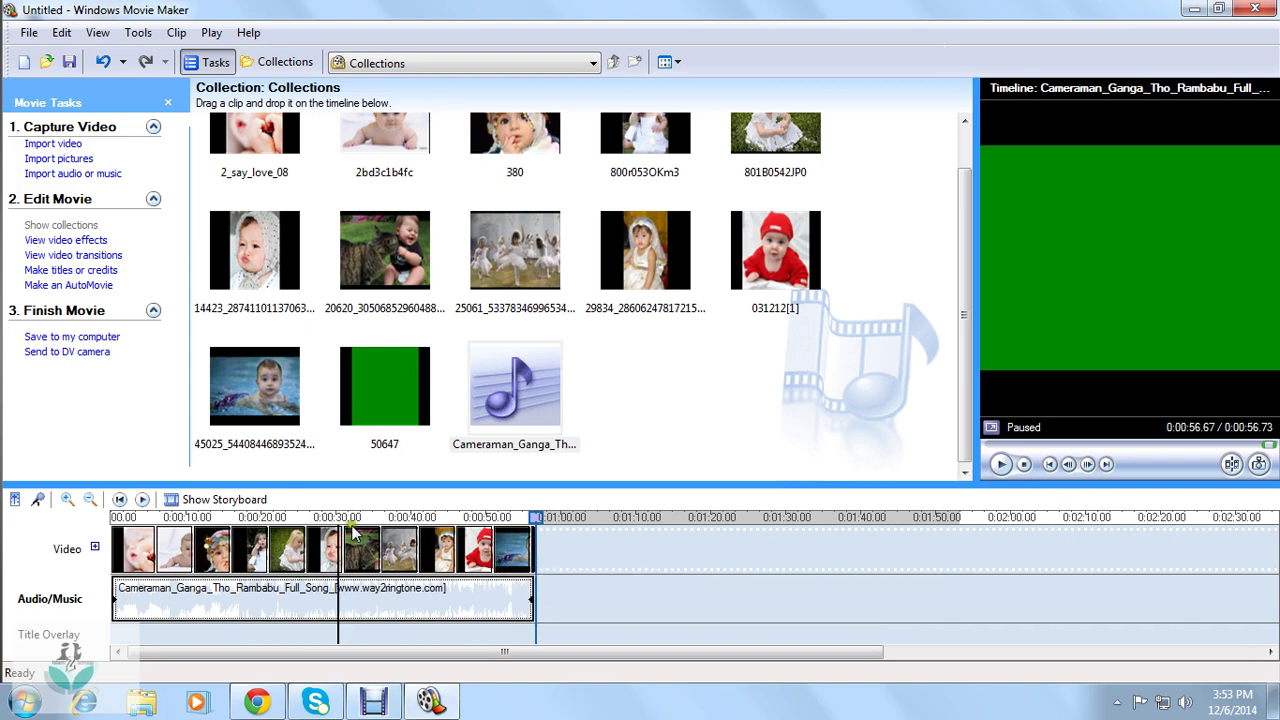
left_click_drag(413, 618, 549, 540)
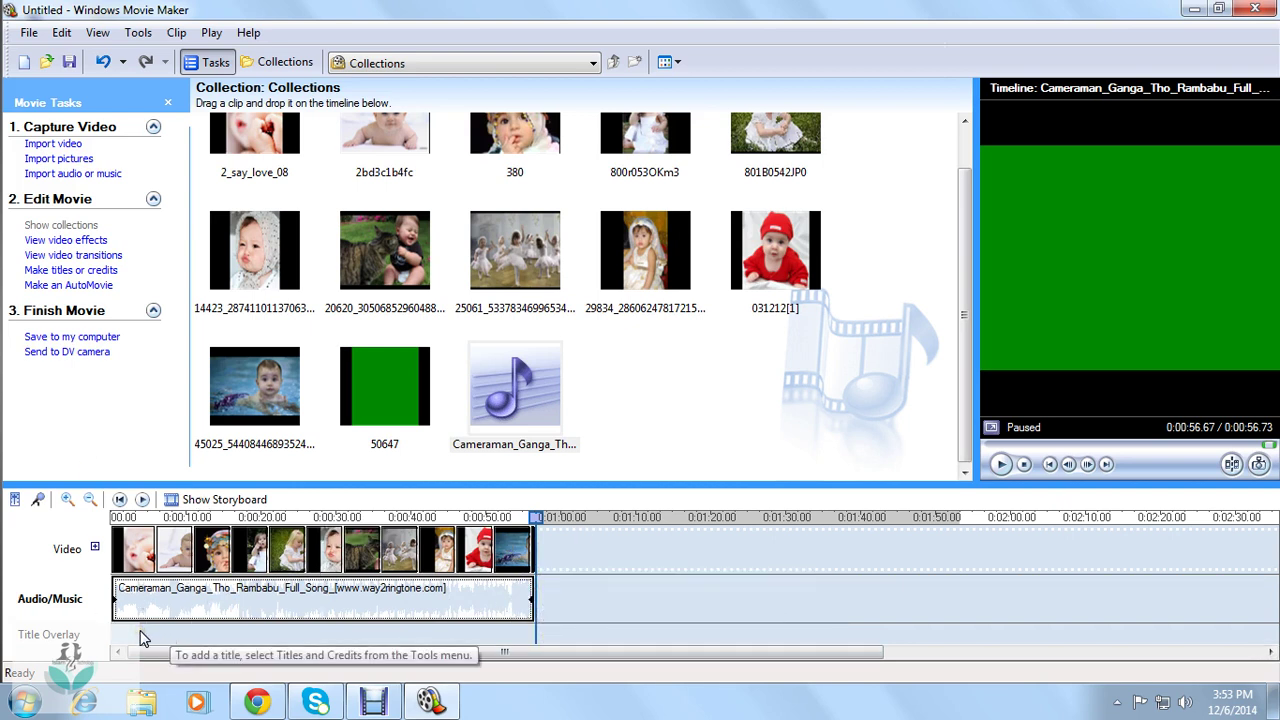
Return the playhead to the timeline's start, play a few seconds of the movie with its music, and stop the preview.
left_click(516, 465)
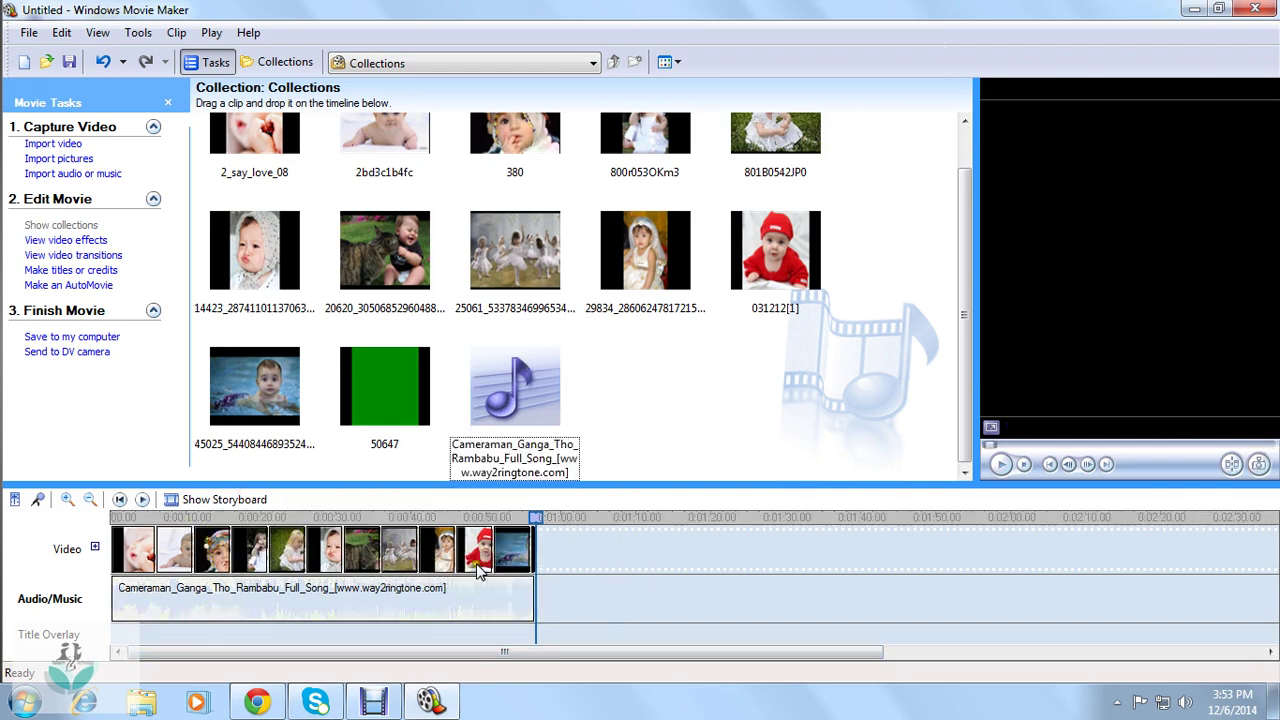
left_click_drag(545, 516, 115, 512)
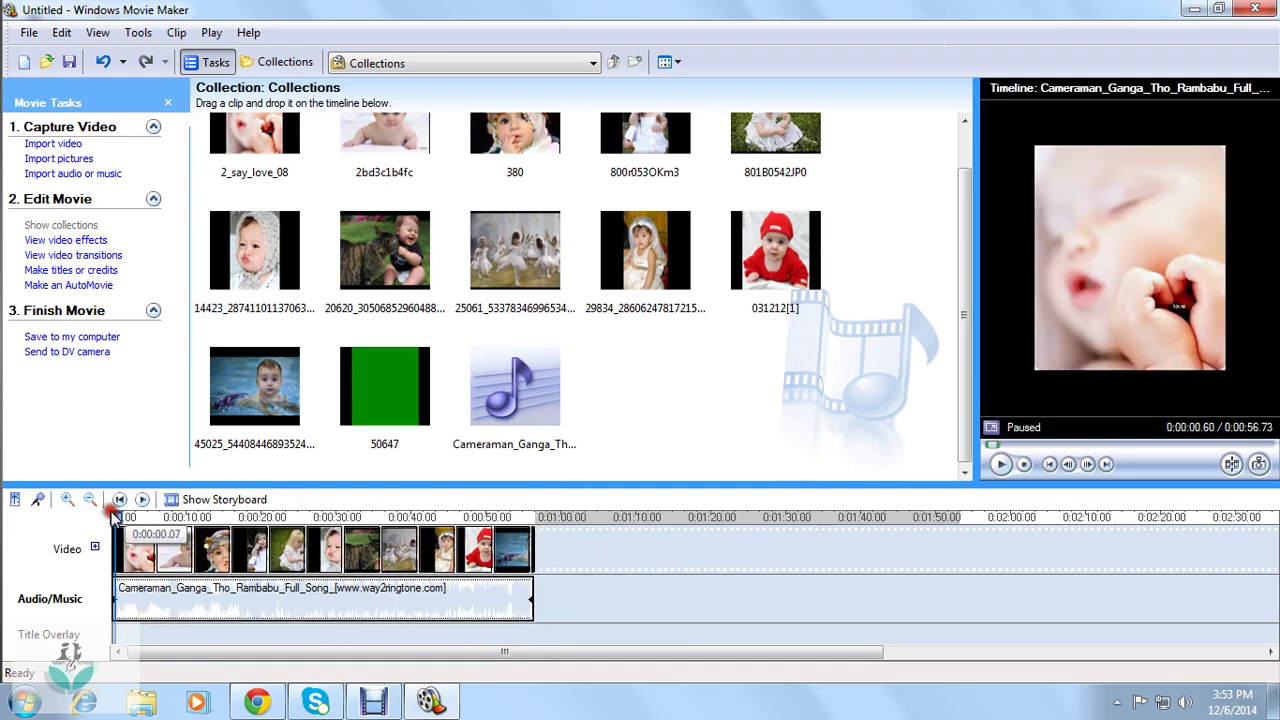
left_click(1001, 464)
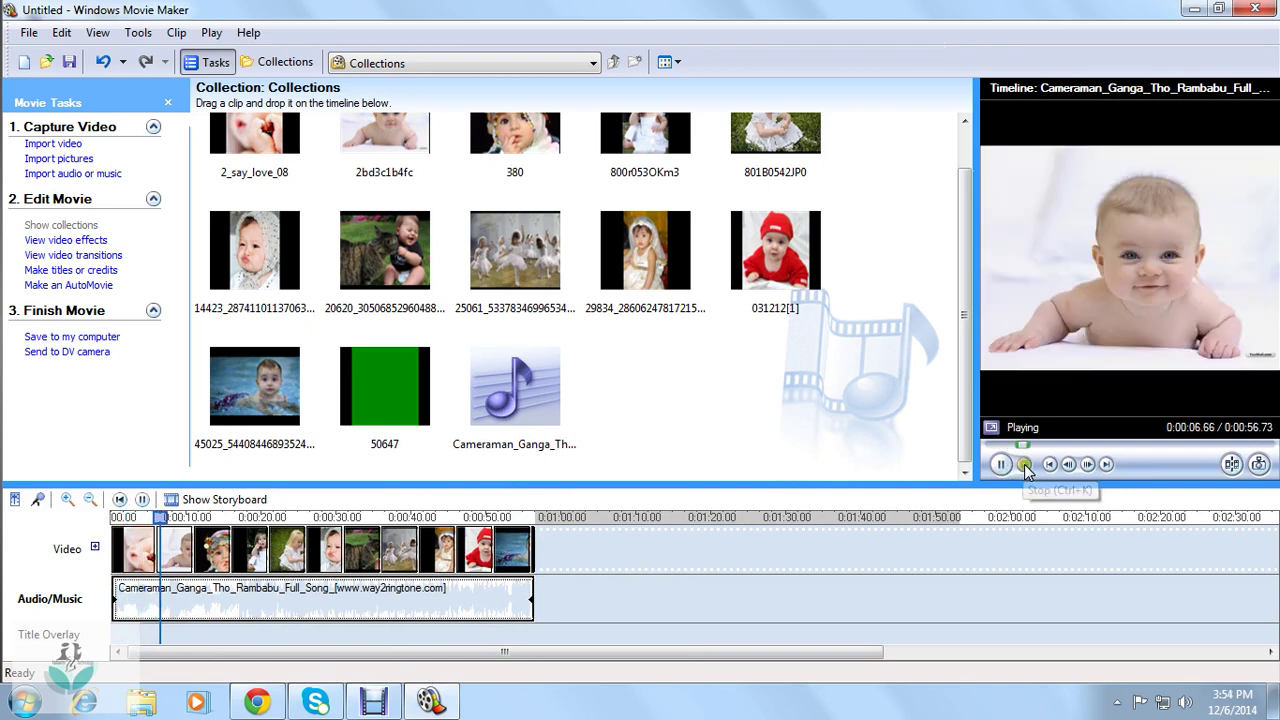
left_click(1023, 465)
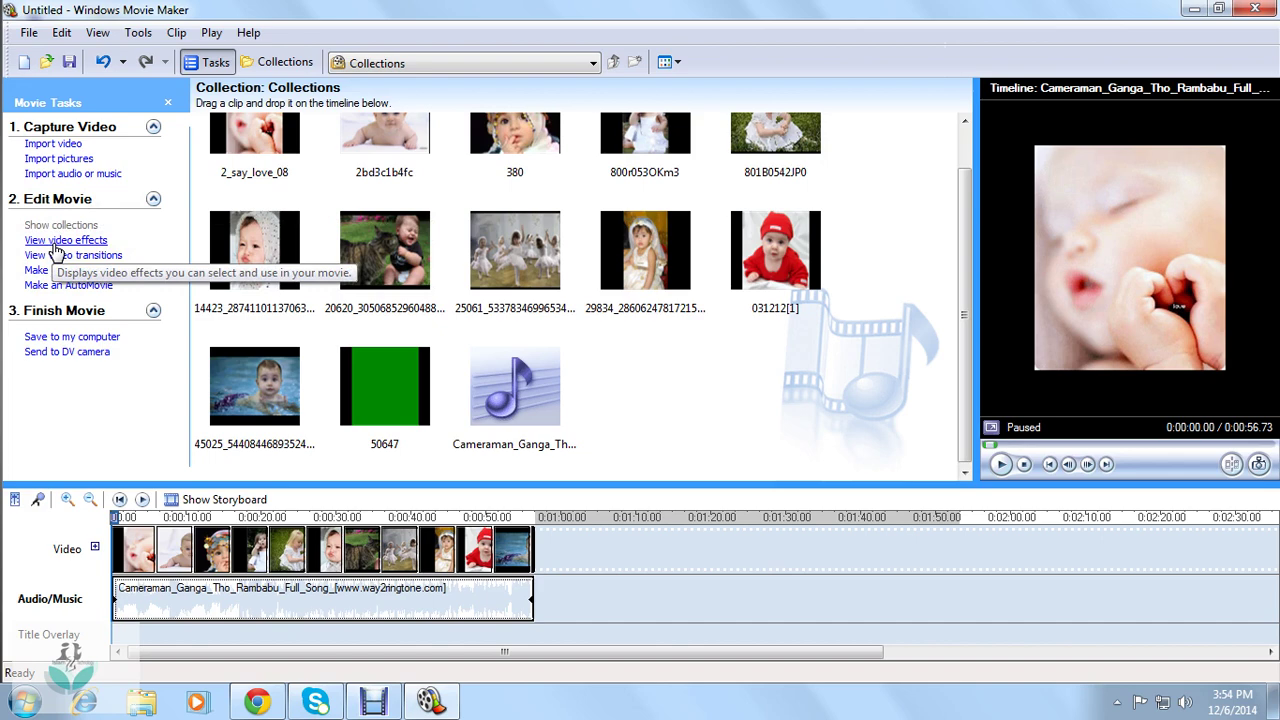
Display the video effects collection and switch the project from the timeline to the storyboard view.
left_click(60, 241)
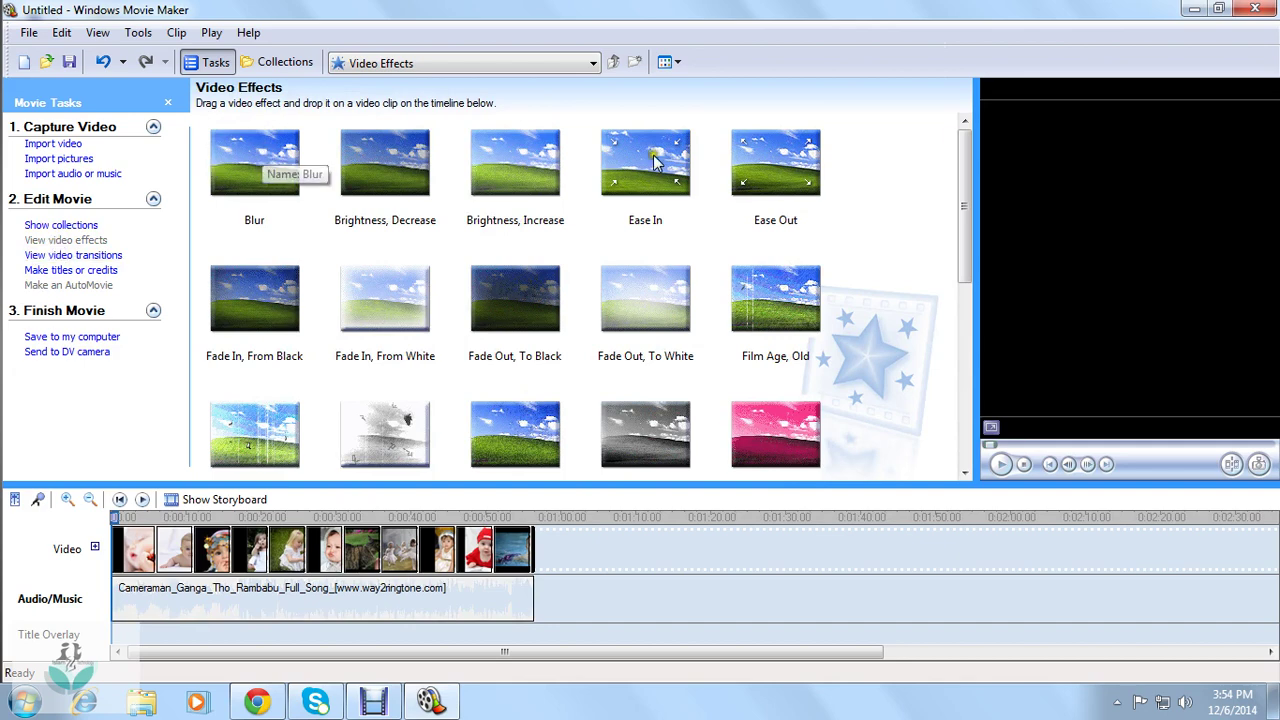
left_click(909, 136)
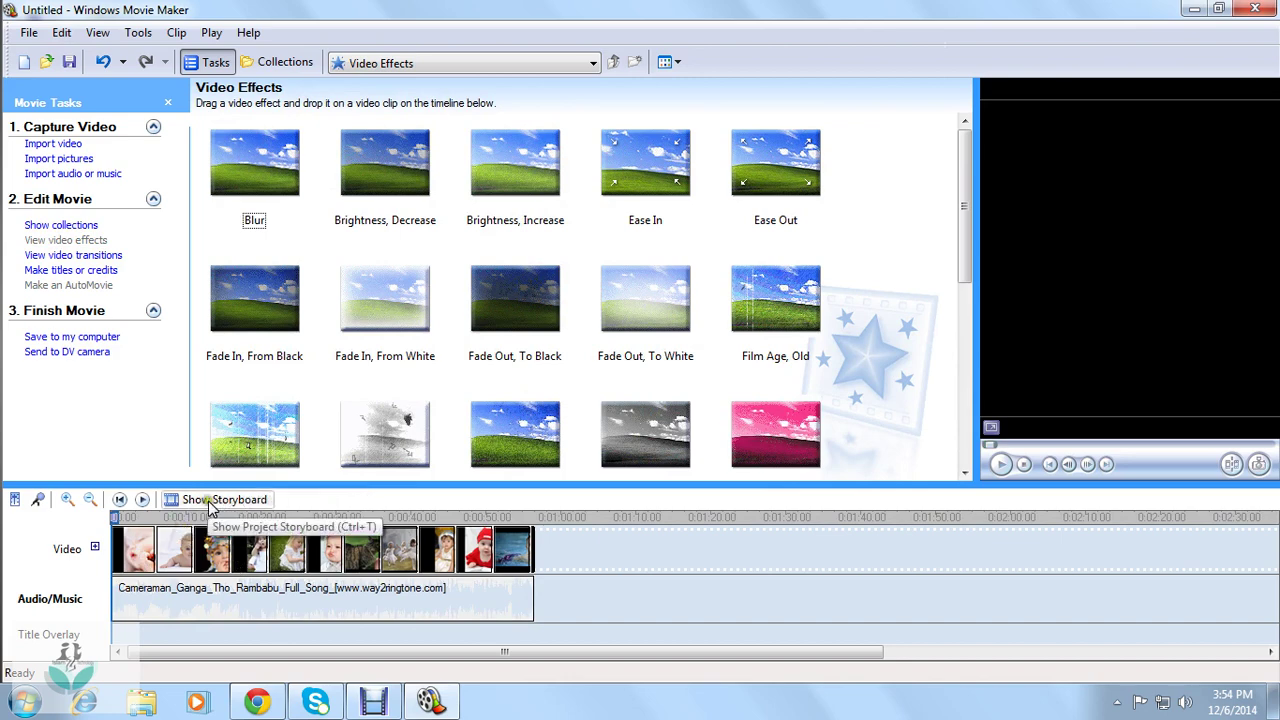
left_click(643, 522)
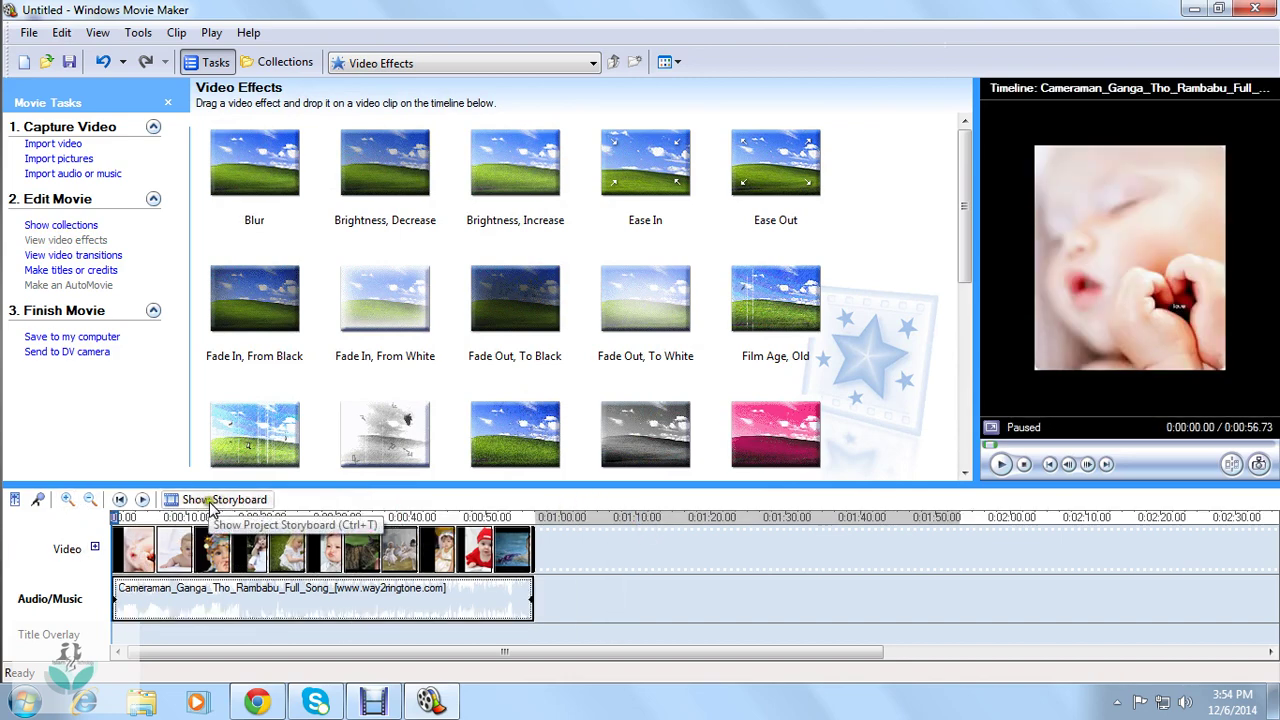
left_click(207, 505)
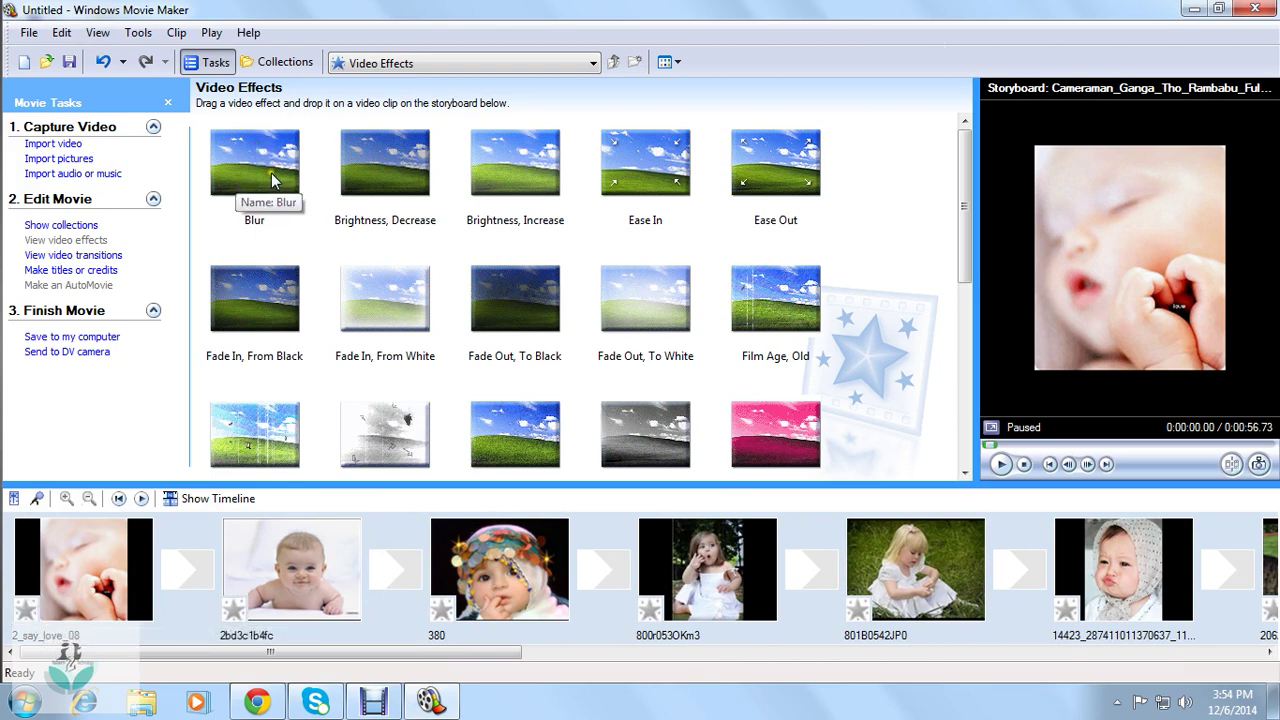
Try to apply the Blur effect to the first picture, 2_say_love_08, on the storyboard.
left_click_drag(285, 160, 16, 610)
left_click(86, 573)
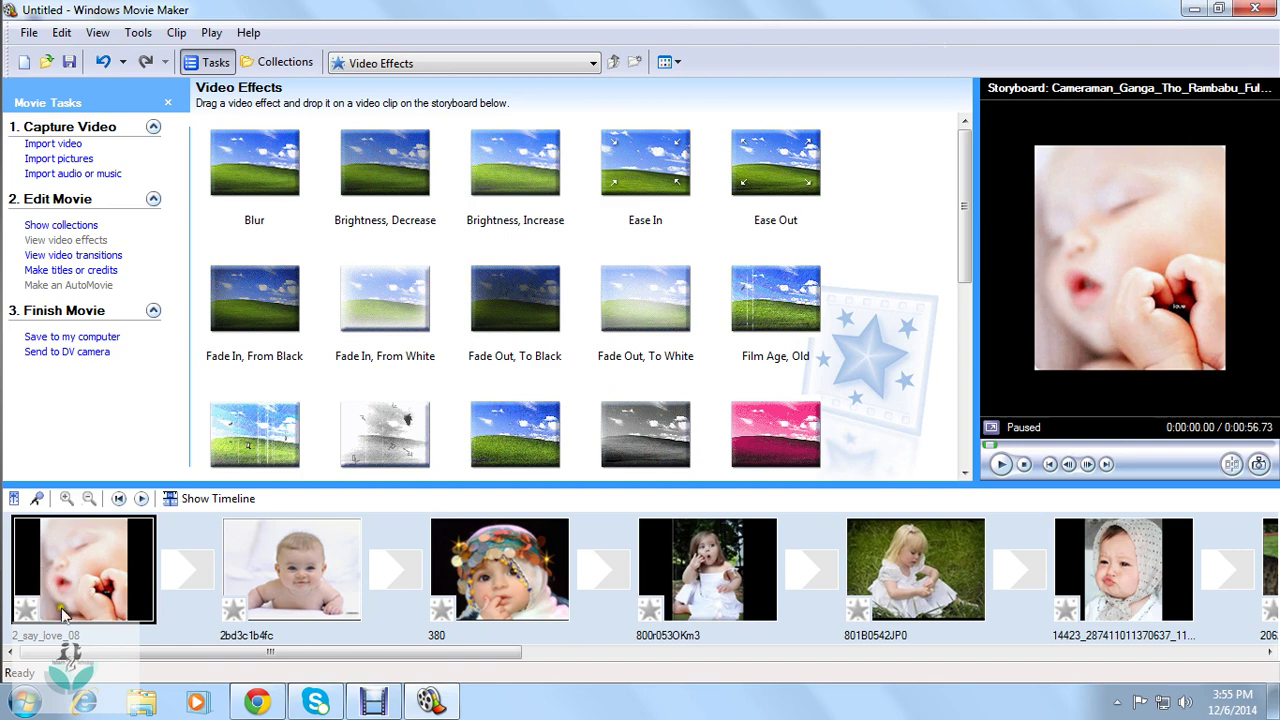
left_click_drag(266, 162, 59, 571)
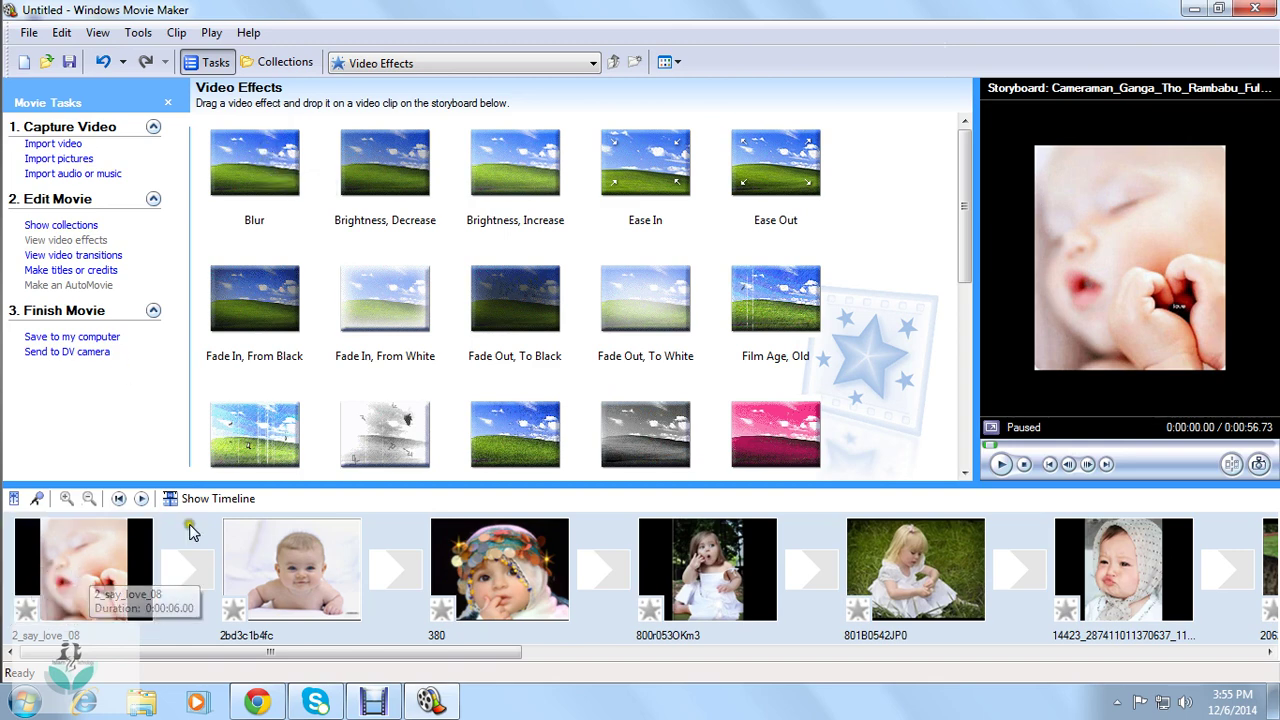
left_click(279, 177)
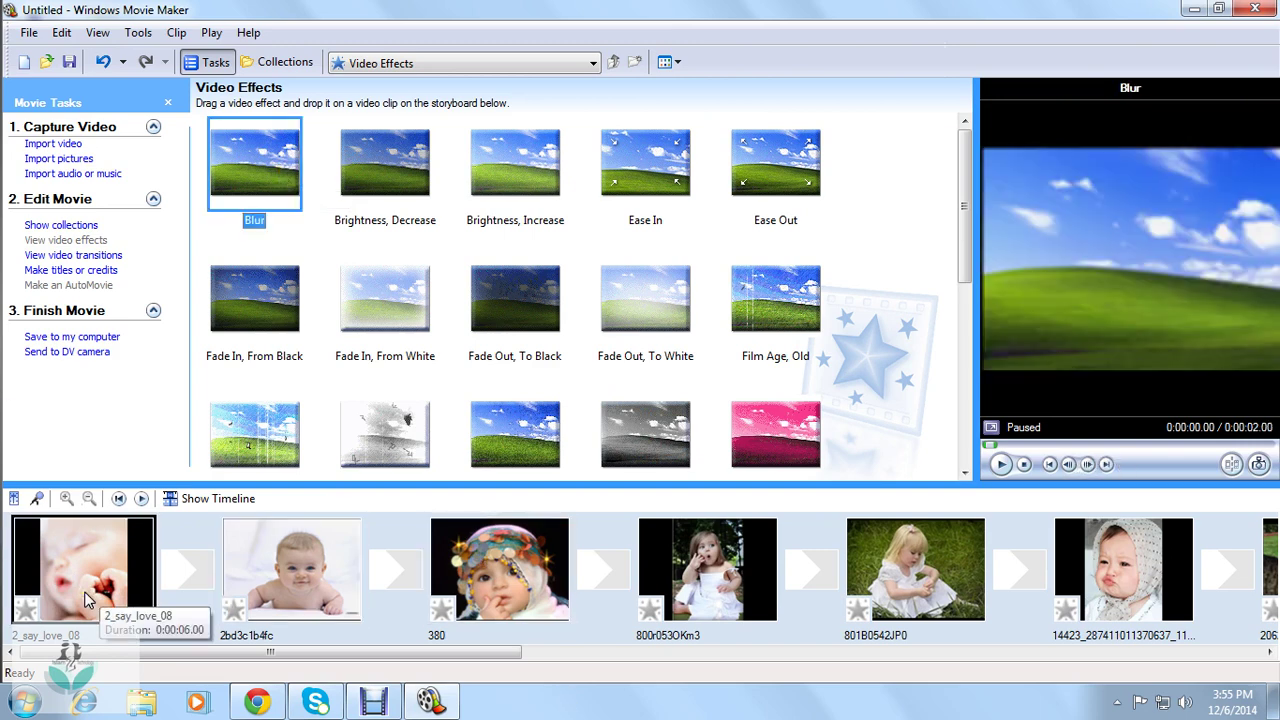
Preview the Ease In and Ease Out video effects by playing their samples.
left_click(656, 174)
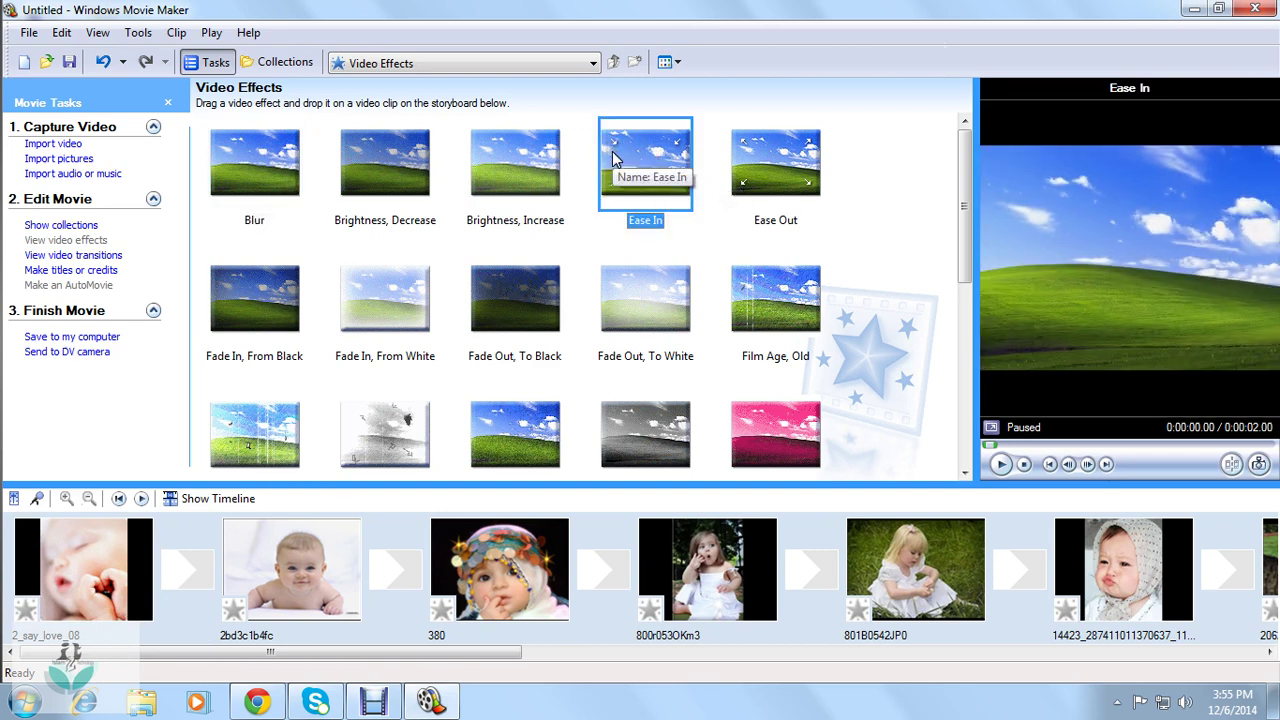
left_click(1001, 464)
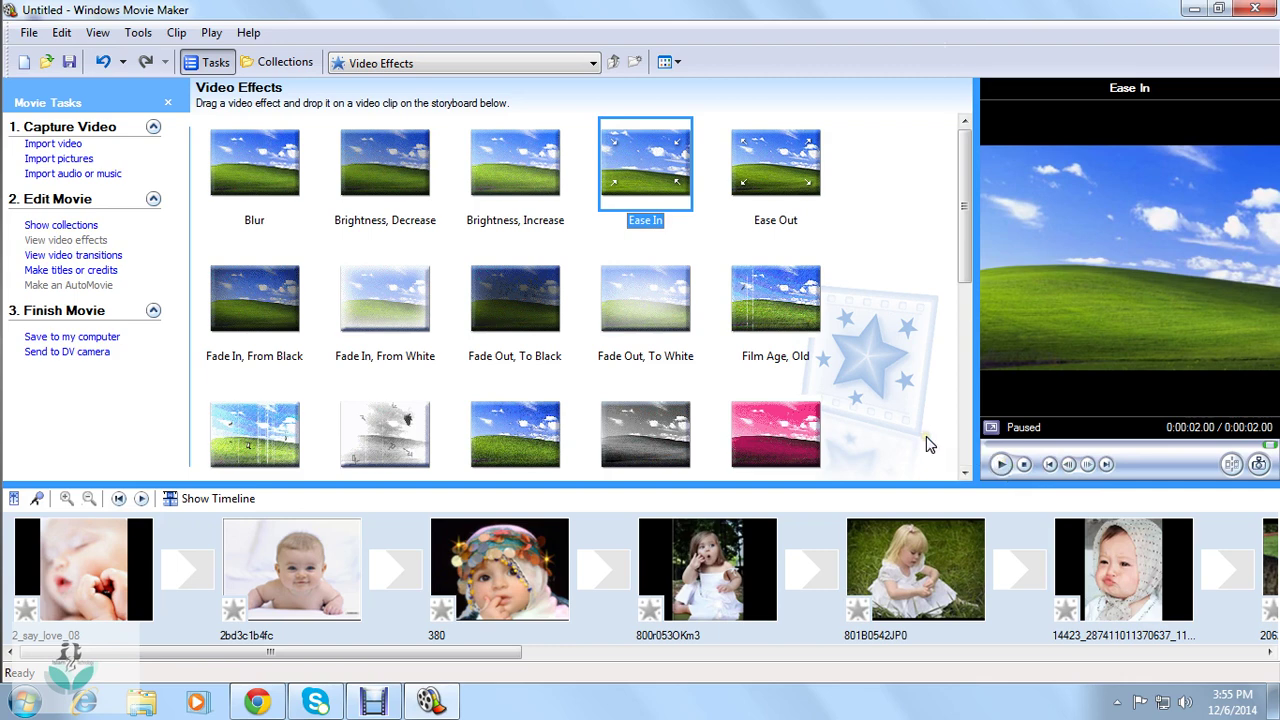
left_click(762, 170)
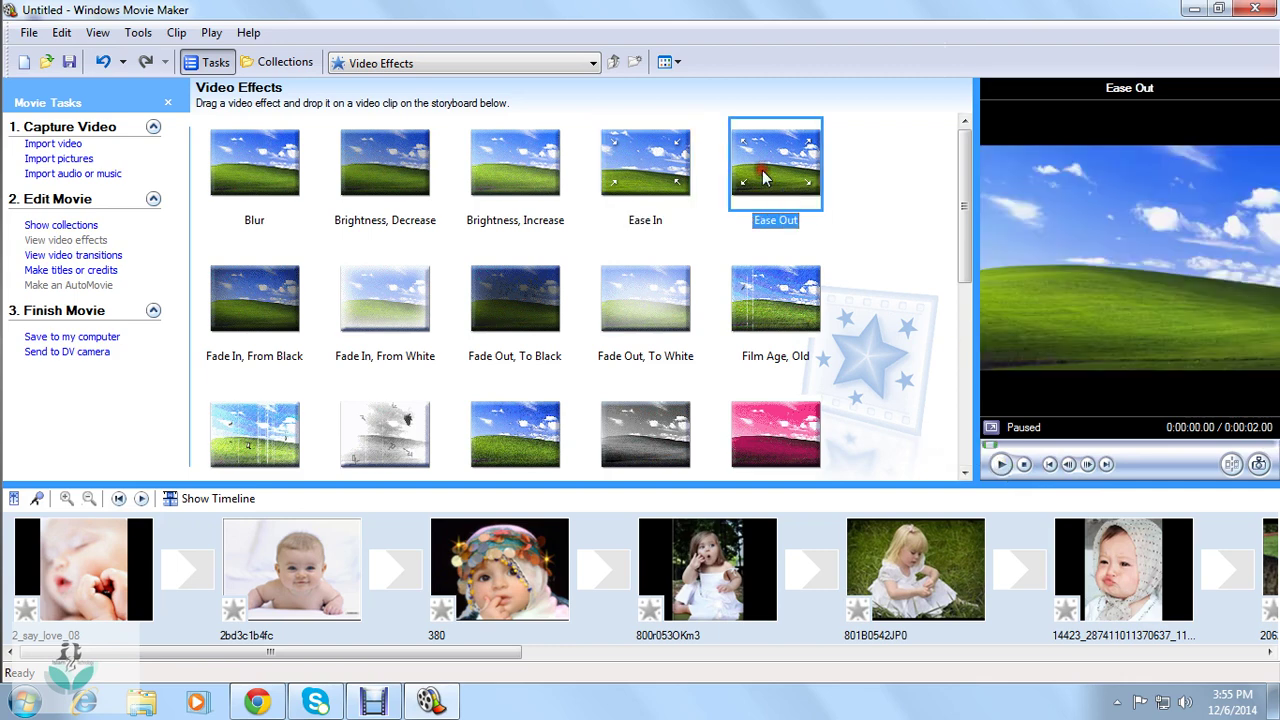
left_click(1000, 463)
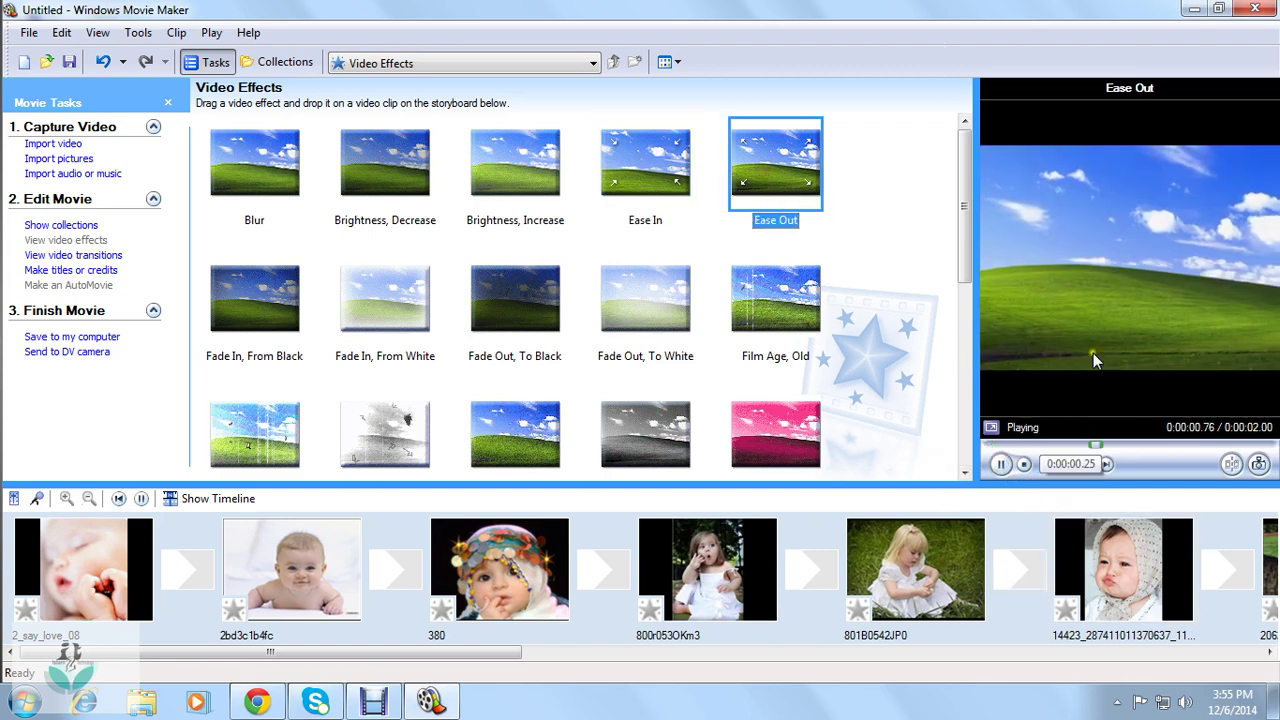
Apply the Ease In effect to the first picture, 2_say_love_08, on the storyboard.
left_click(670, 188)
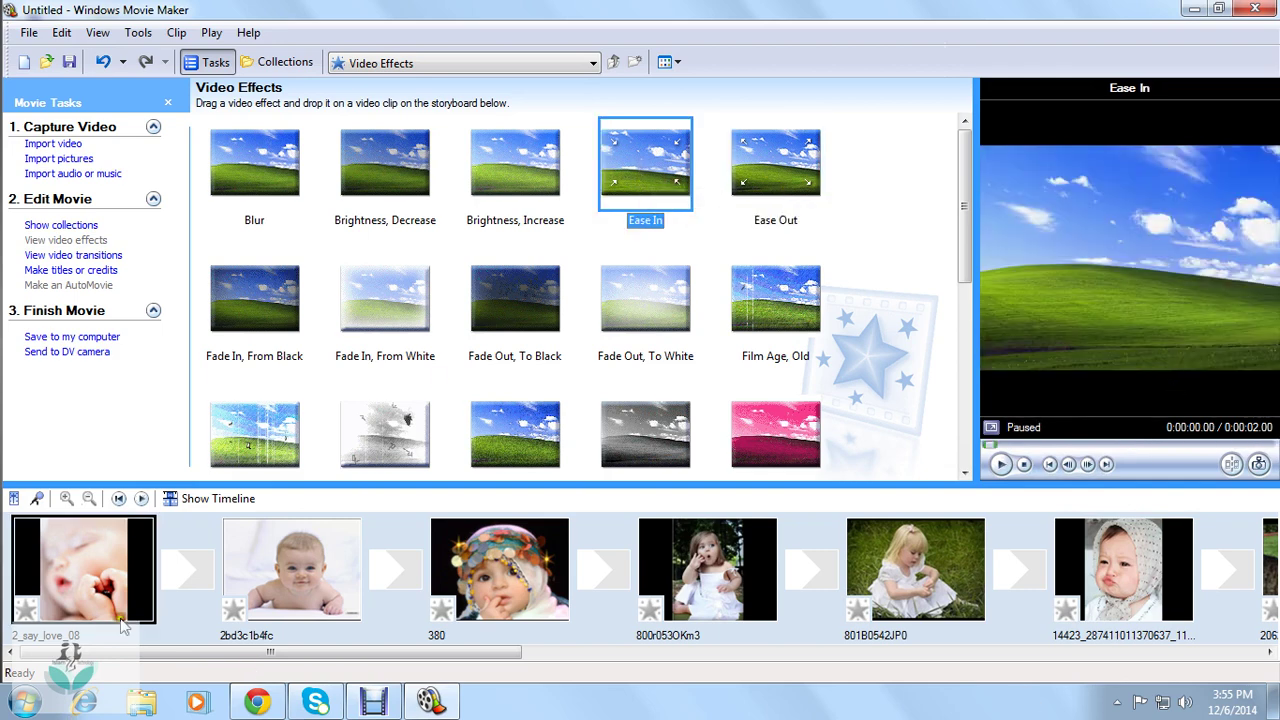
left_click(658, 160)
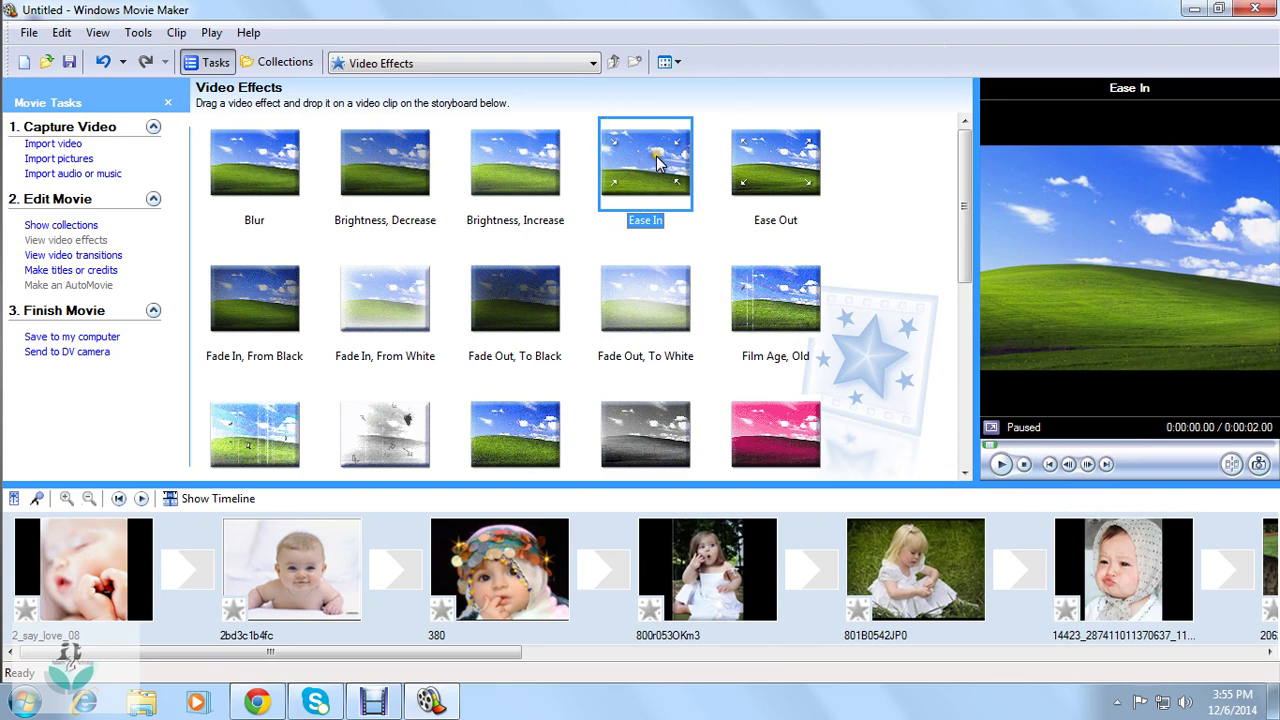
left_click_drag(670, 155, 25, 608)
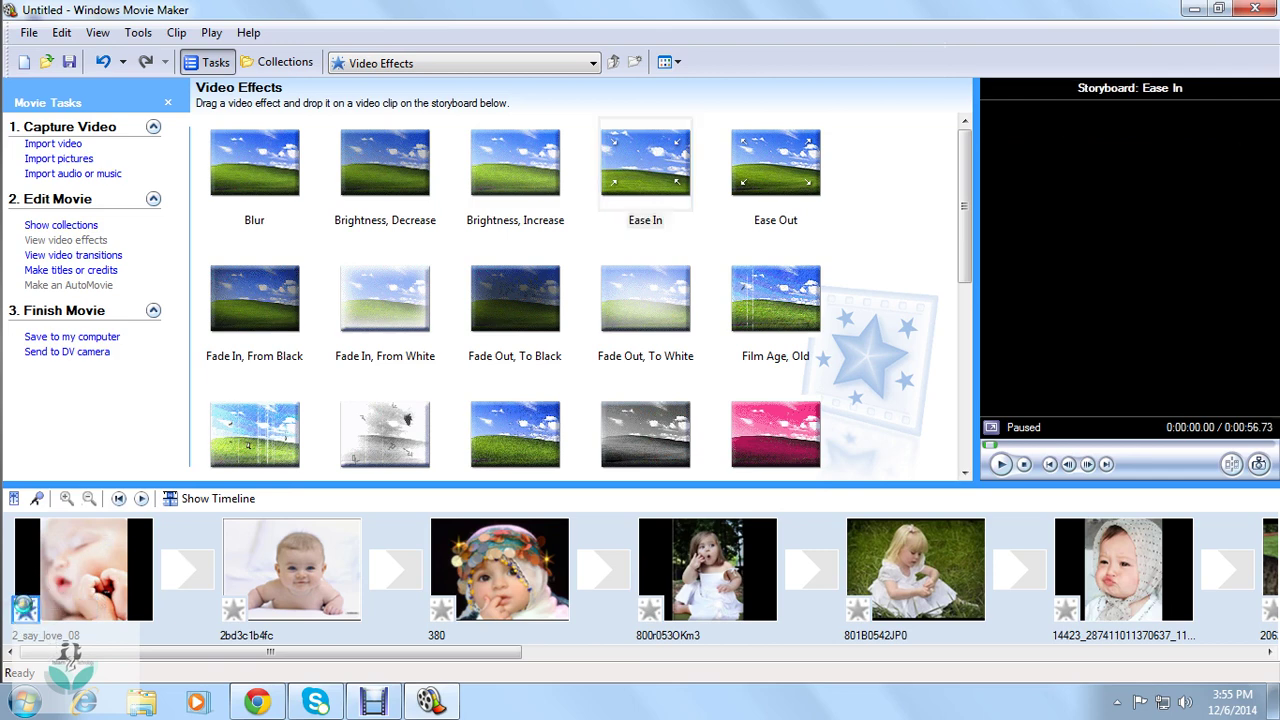
Apply the Fade Out, To Black effect to the second picture, 2bd3c1b4fc, on the storyboard.
left_click(267, 572)
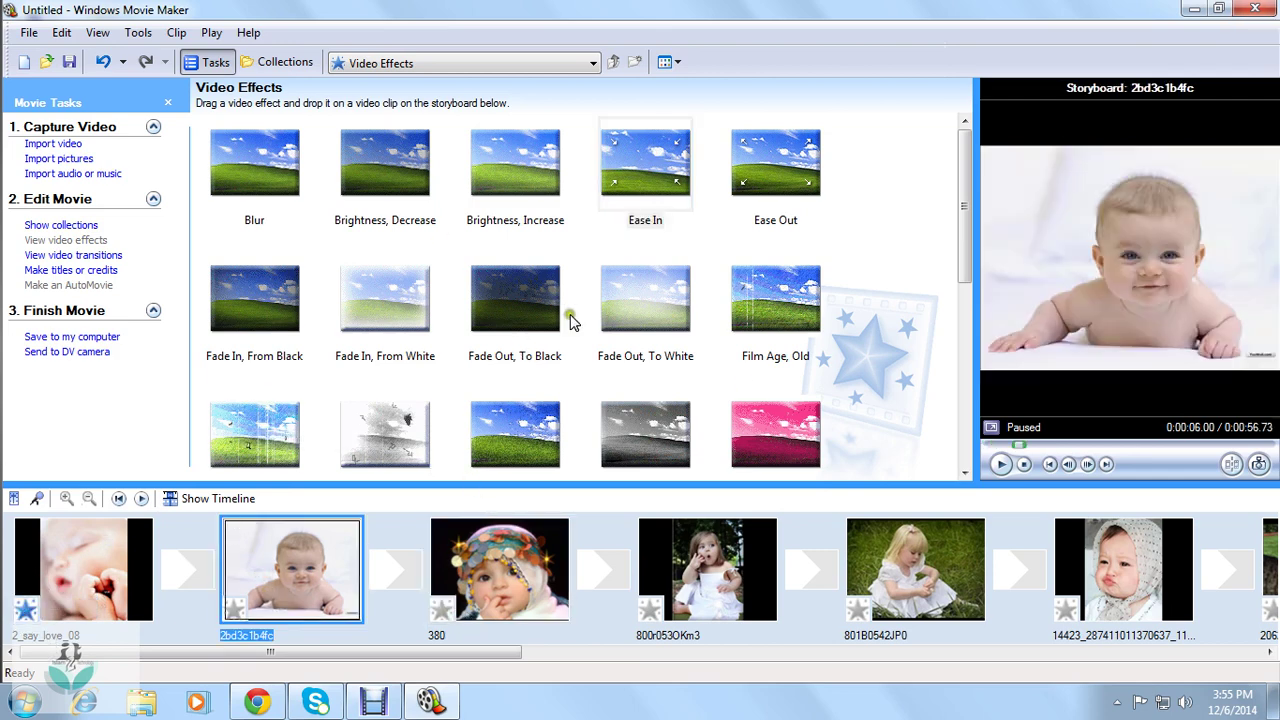
left_click(523, 303)
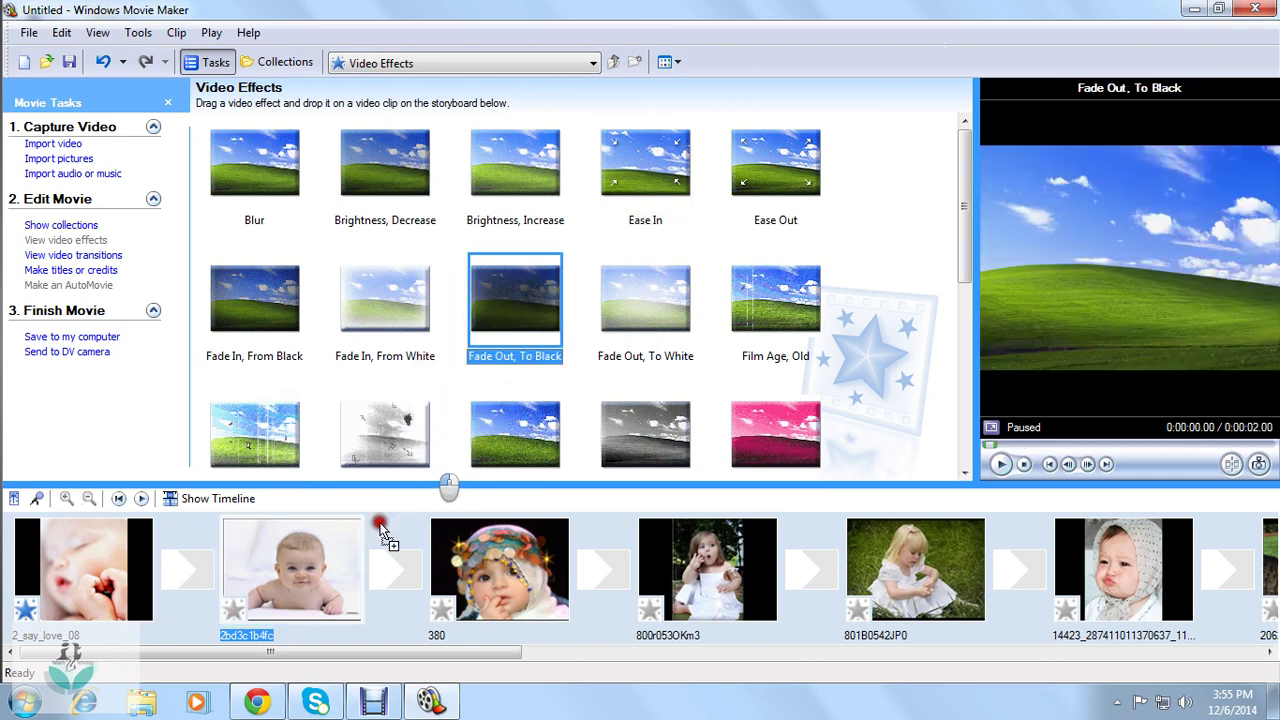